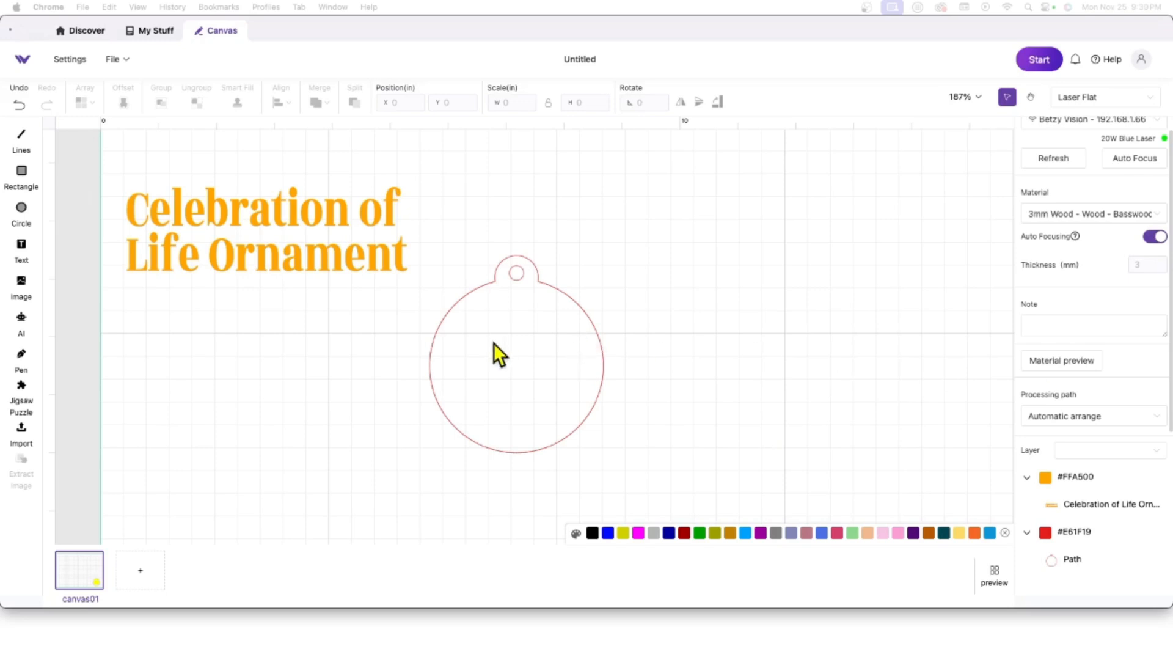
Step: Select only the round ornament outline and move it right to about X 11.501, Y 1.459
{"action": "left_click", "coordinate": [695, 463]}
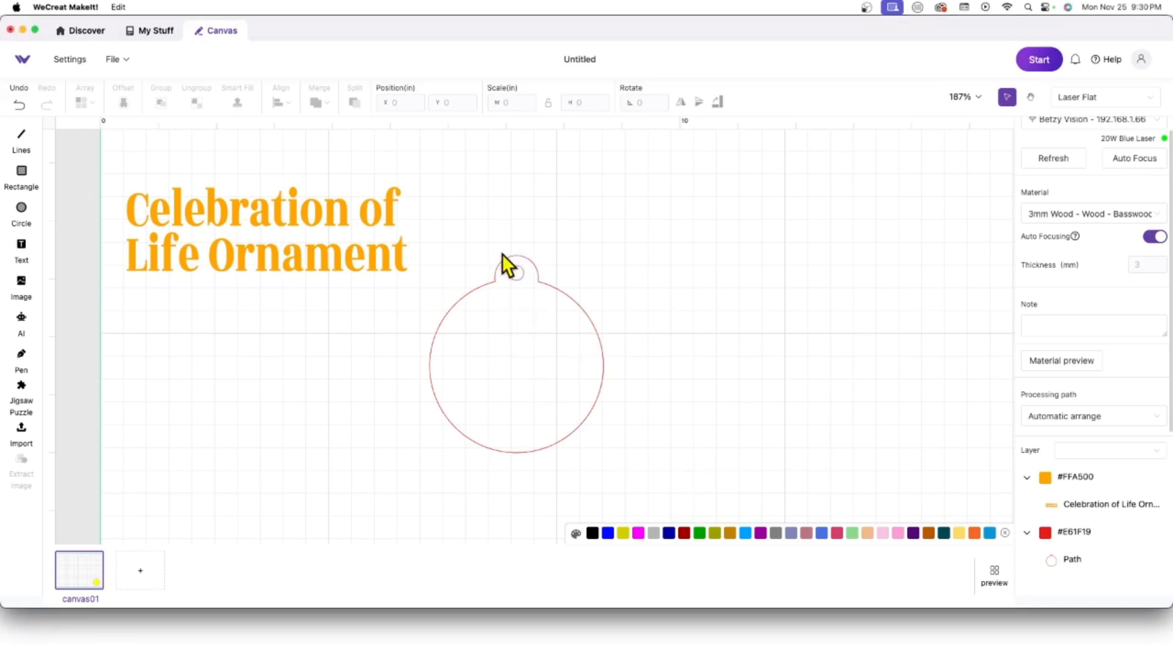
{"action": "left_click_drag", "start_coordinate": [637, 481], "coordinate": [373, 248]}
{"action": "left_click", "coordinate": [652, 412]}
{"action": "left_click_drag", "start_coordinate": [643, 471], "coordinate": [411, 251]}
{"action": "left_click_drag", "start_coordinate": [522, 275], "coordinate": [859, 209]}
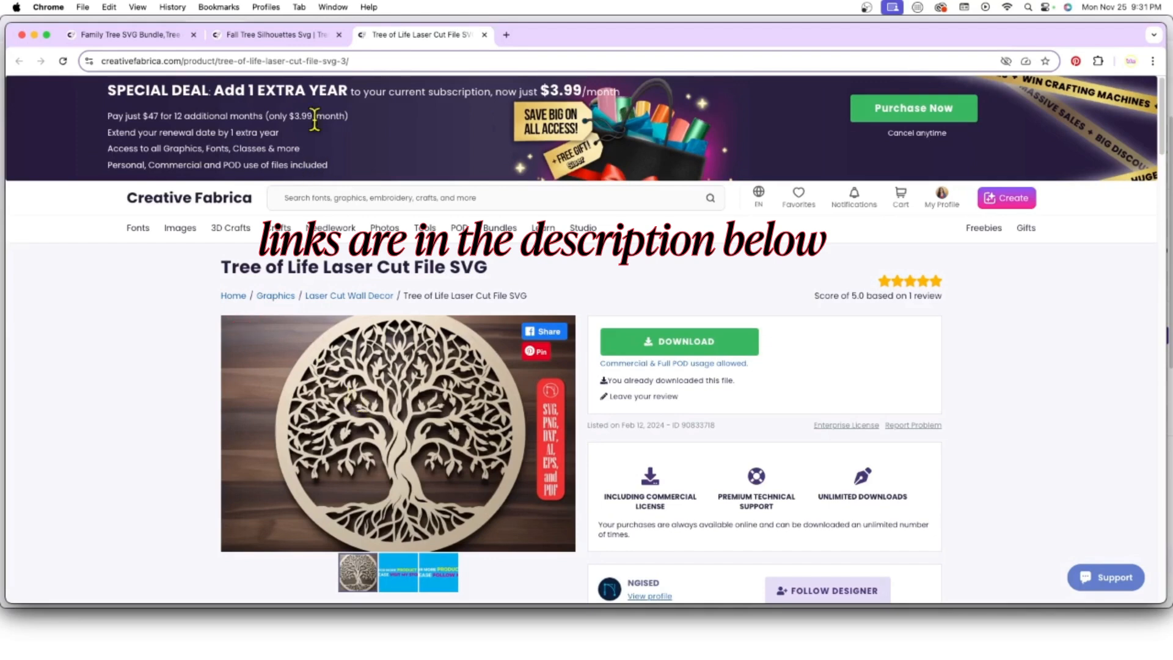
Step: Compare the Fall Tree Silhouettes, Family Tree SVG Bundle and Tree of Life Laser Cut product tabs
{"action": "left_click", "coordinate": [282, 34]}
{"action": "left_click", "coordinate": [89, 32]}
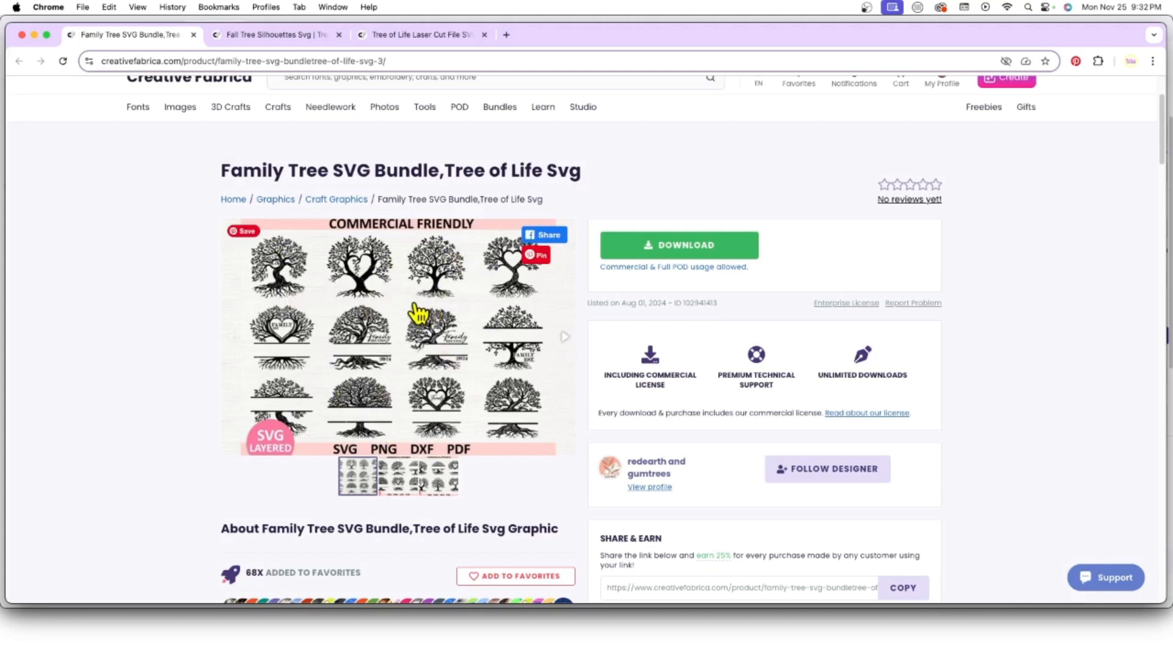
{"action": "left_click", "coordinate": [398, 36]}
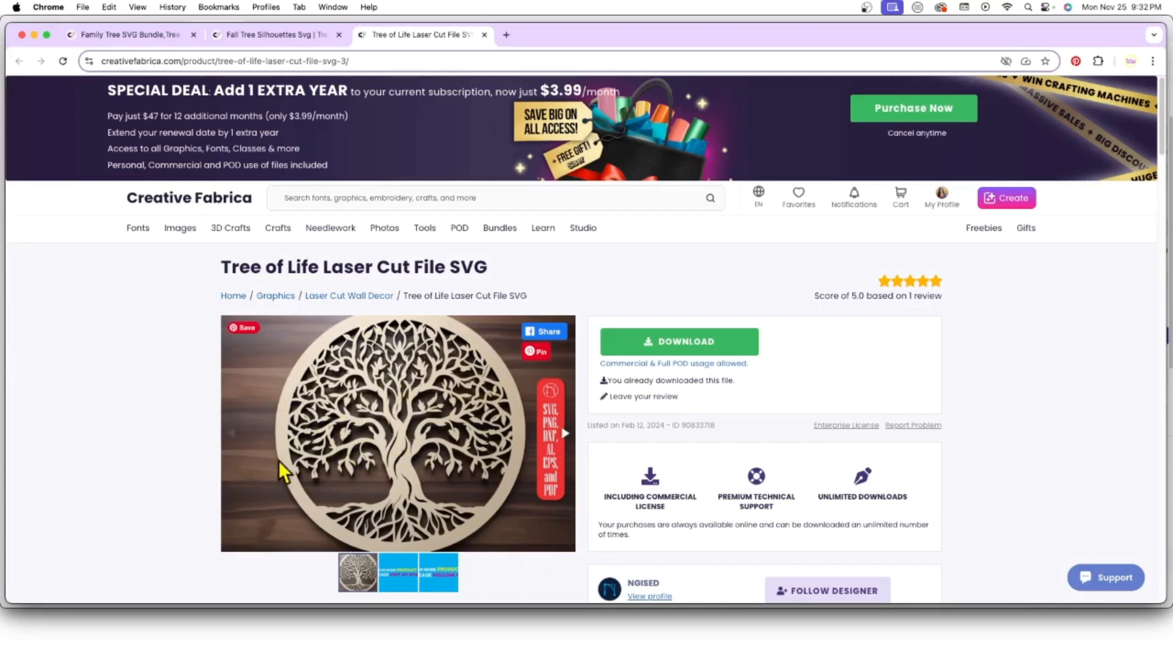
{"action": "left_click", "coordinate": [275, 36]}
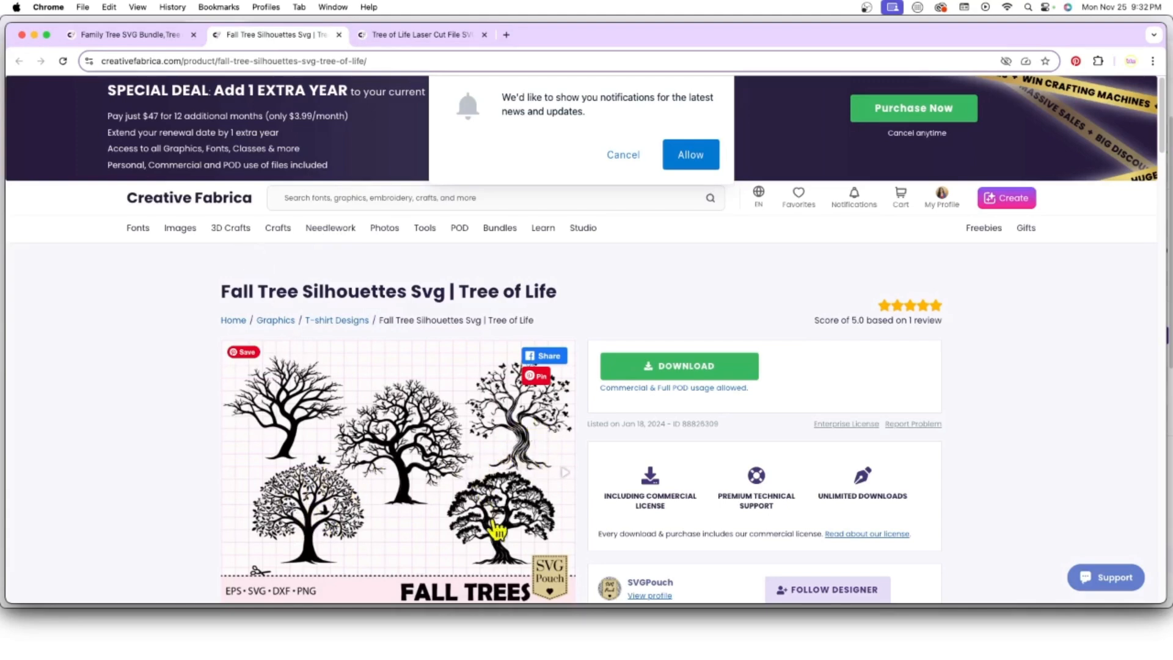
{"action": "left_click", "coordinate": [143, 38]}
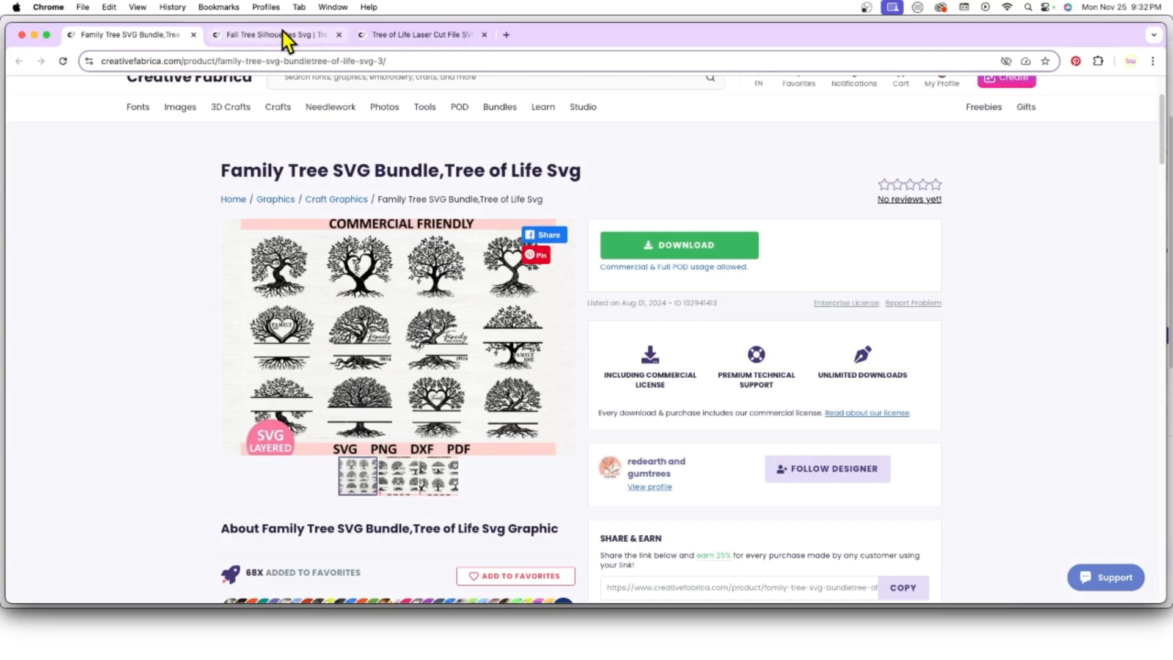
{"action": "left_click", "coordinate": [260, 34]}
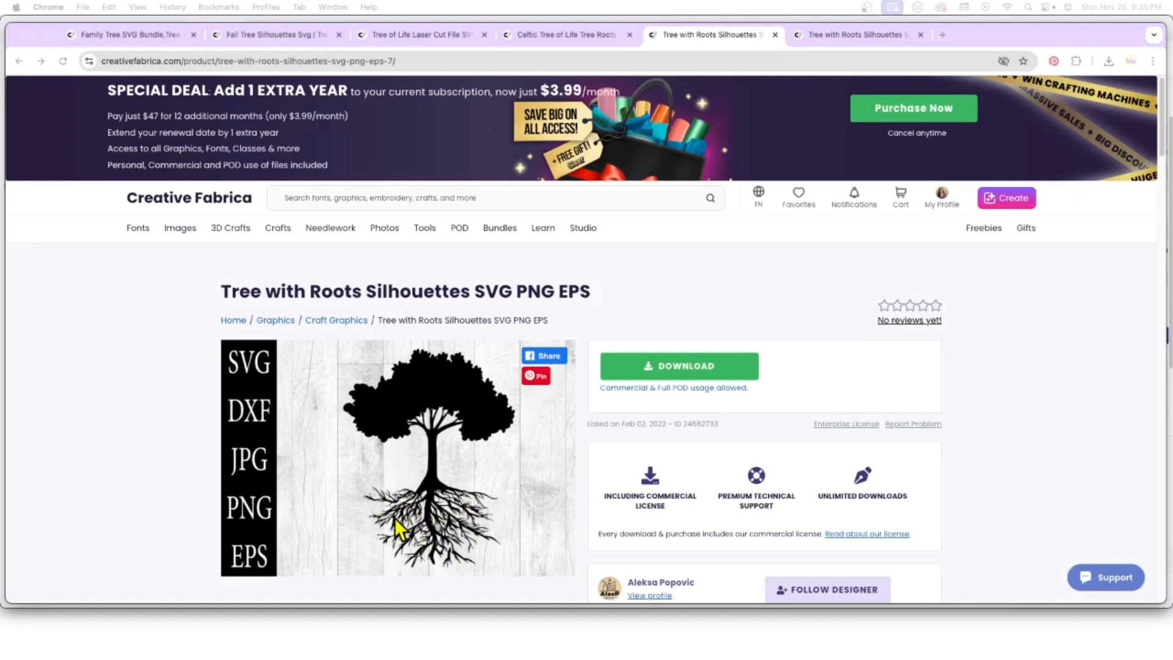
Step: Download the Tree with Roots zip to the delete folder, unzip it, and hide Chrome
{"action": "left_click", "coordinate": [695, 367]}
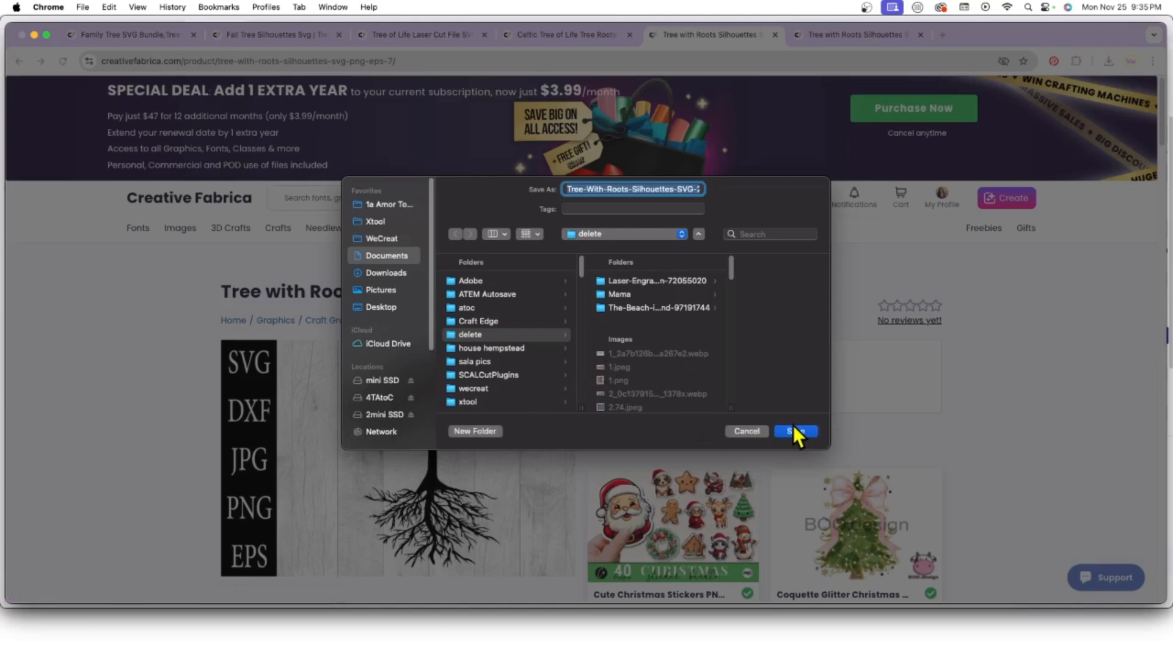
{"action": "left_click", "coordinate": [793, 431]}
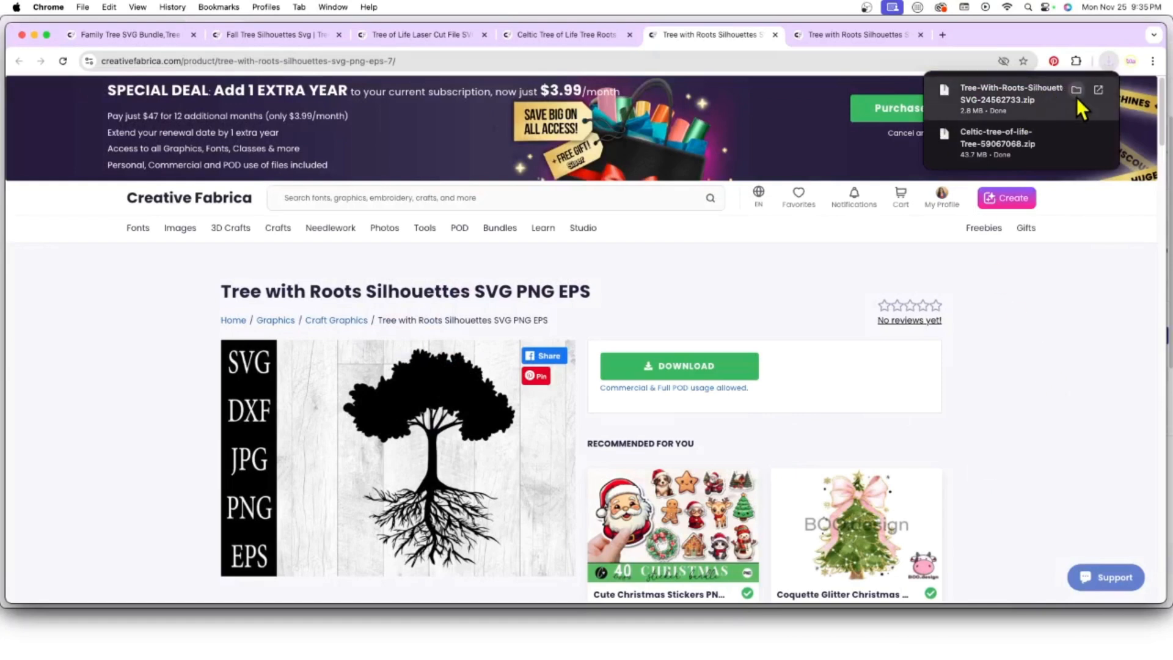
{"action": "left_click", "coordinate": [1076, 91]}
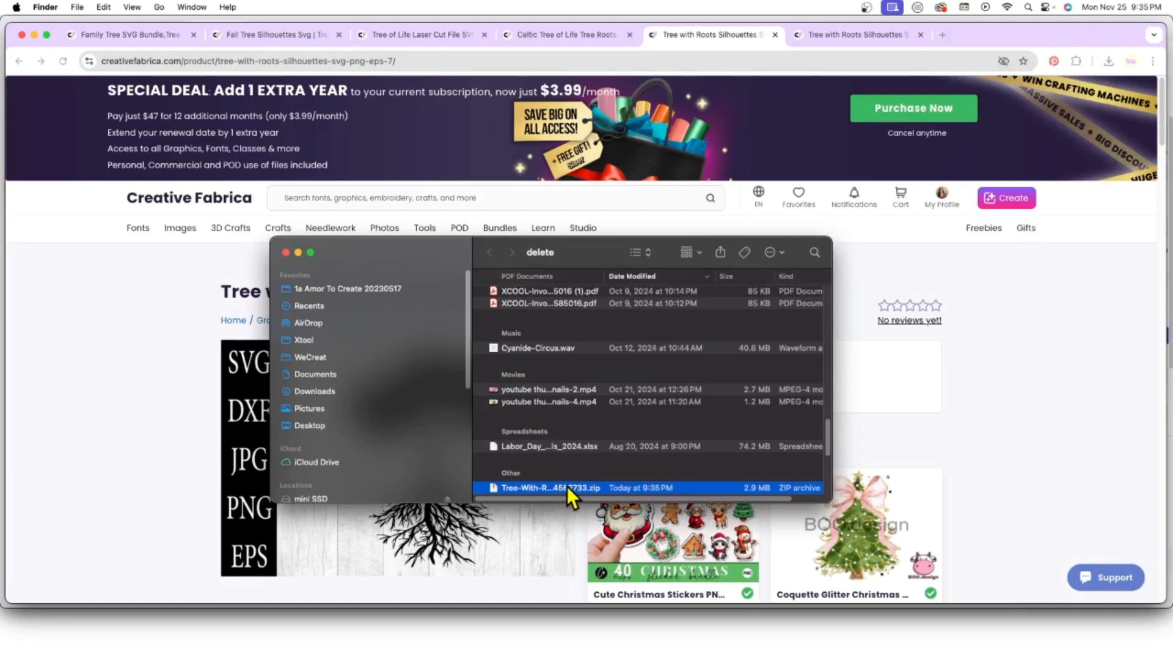
{"action": "double_click", "coordinate": [626, 488]}
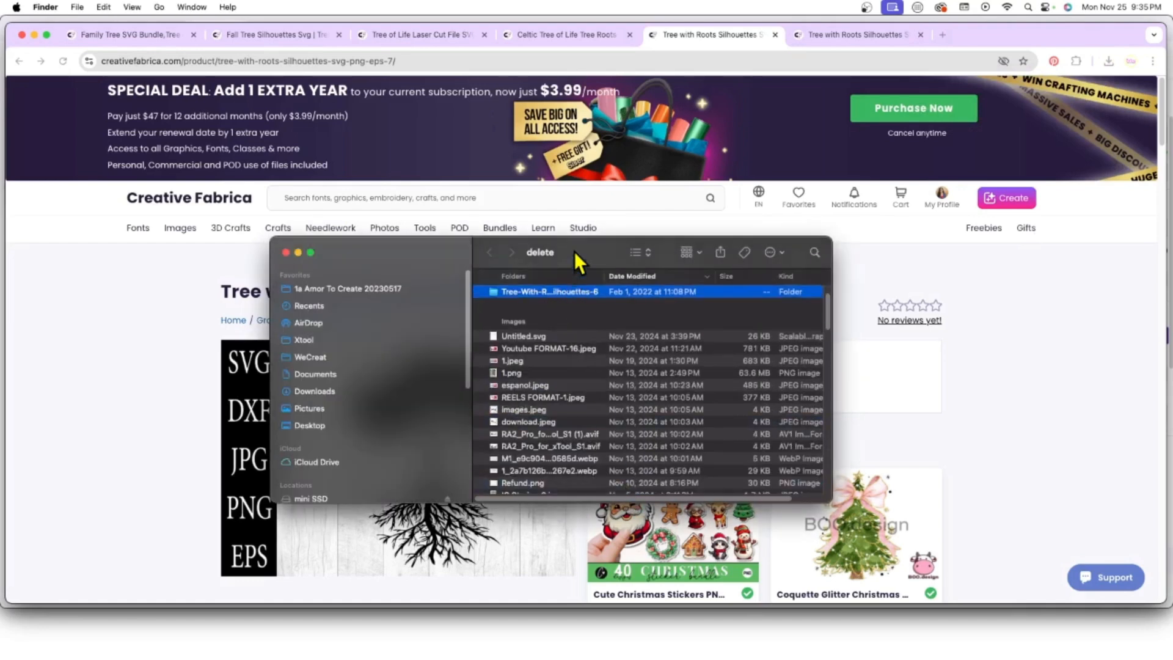
{"action": "left_click_drag", "start_coordinate": [574, 251], "coordinate": [1172, 251]}
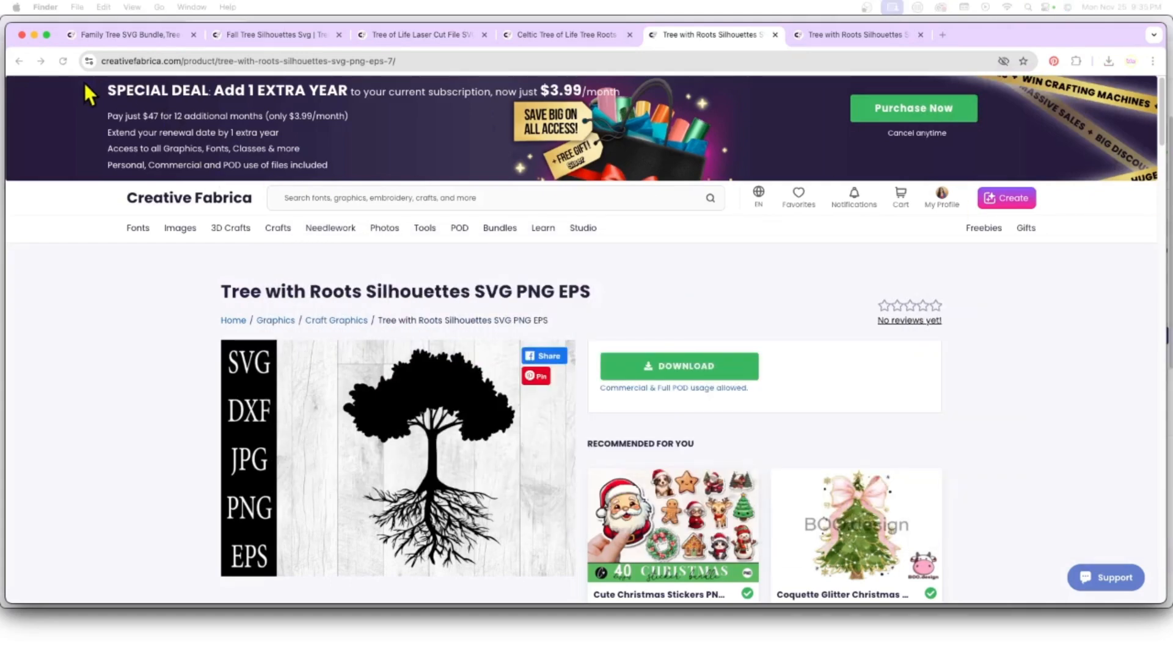
{"action": "left_click", "coordinate": [34, 35]}
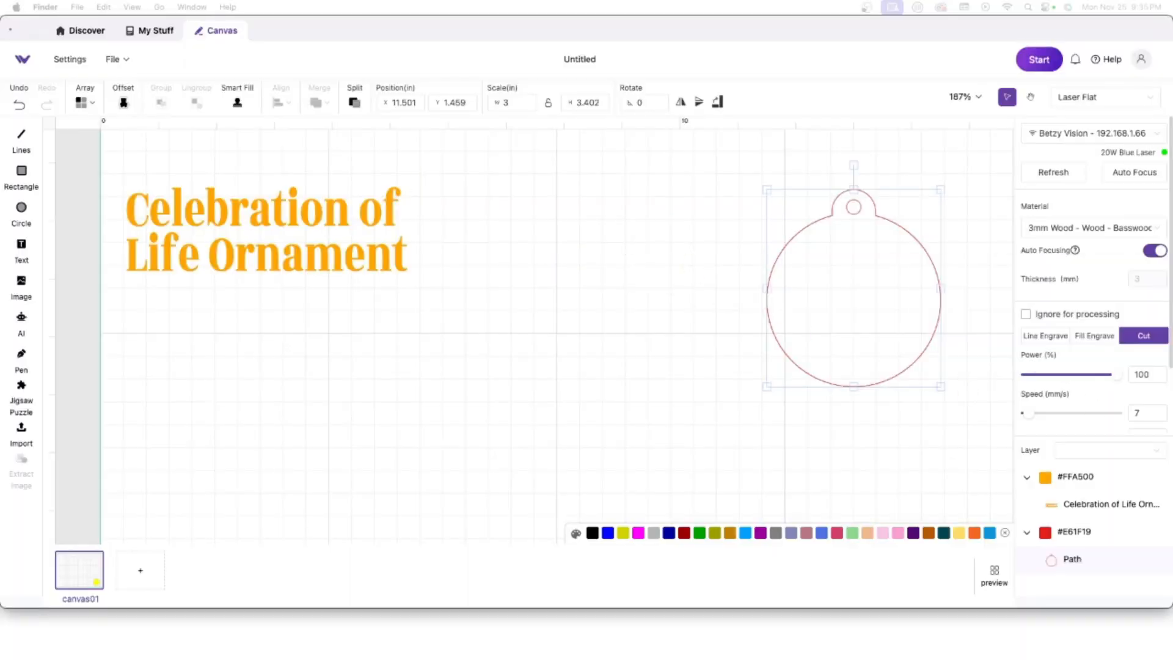
Step: Preview the Tree-With-Roots-Silhouettes svg, drag it onto canvas01, then undo the import
{"action": "left_click_drag", "start_coordinate": [1172, 209], "coordinate": [712, 210]}
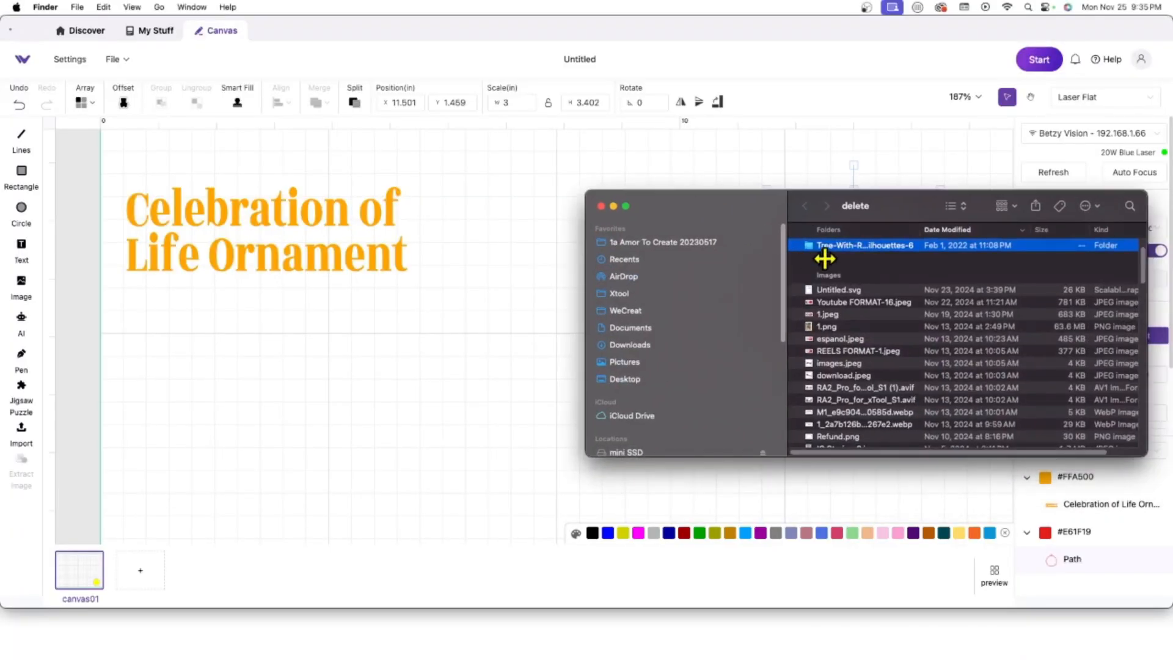
{"action": "double_click", "coordinate": [872, 246]}
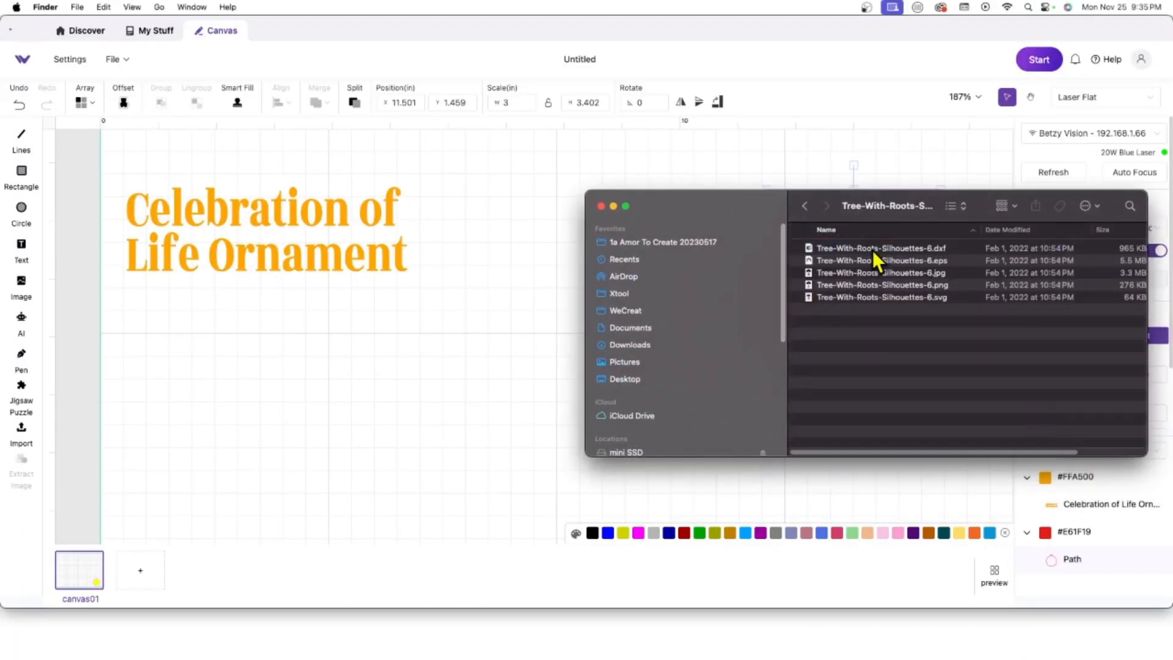
{"action": "left_click", "coordinate": [891, 298]}
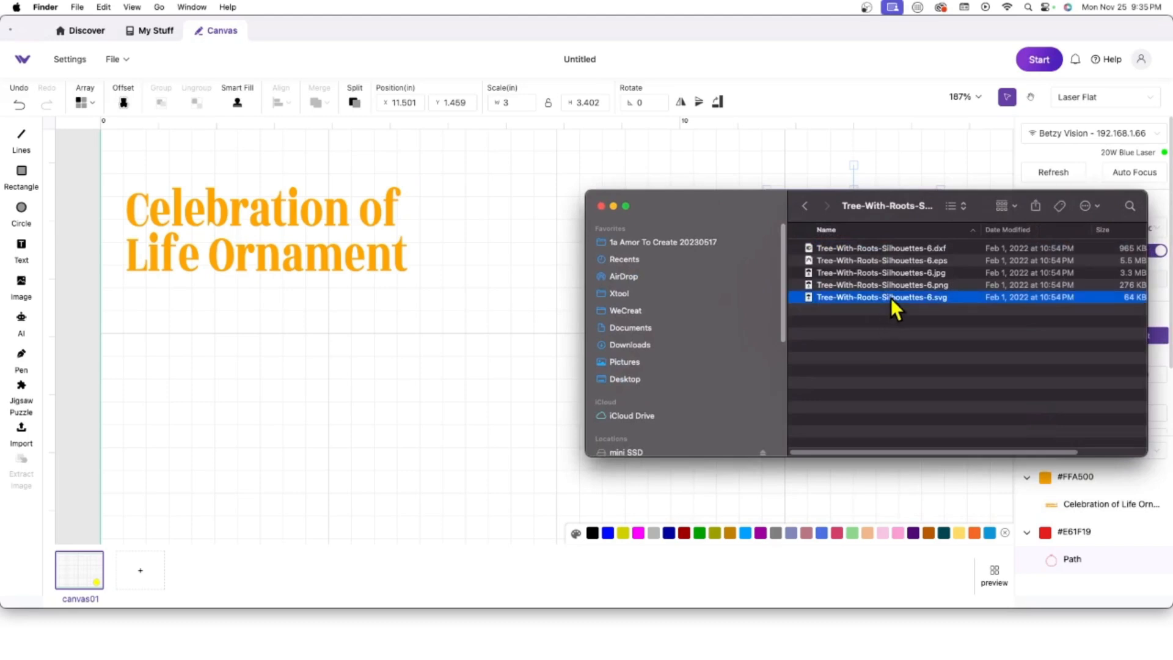
{"action": "key", "text": "space"}
{"action": "key", "text": "space"}
{"action": "left_click_drag", "start_coordinate": [891, 298], "coordinate": [317, 366]}
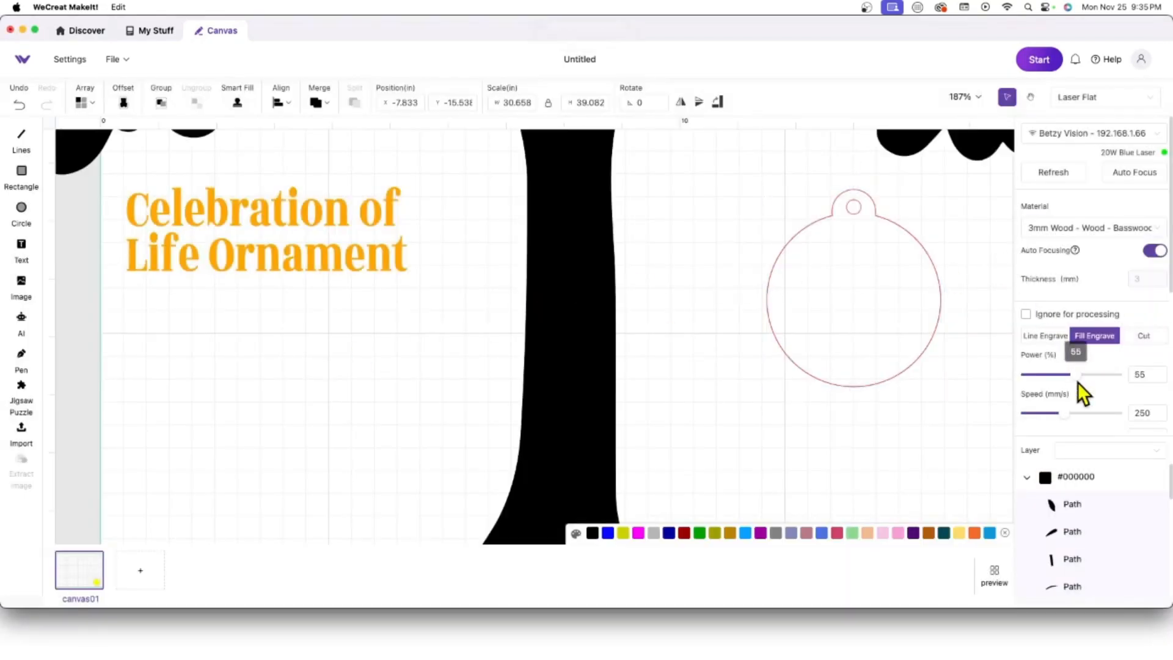
{"action": "left_click", "coordinate": [19, 108]}
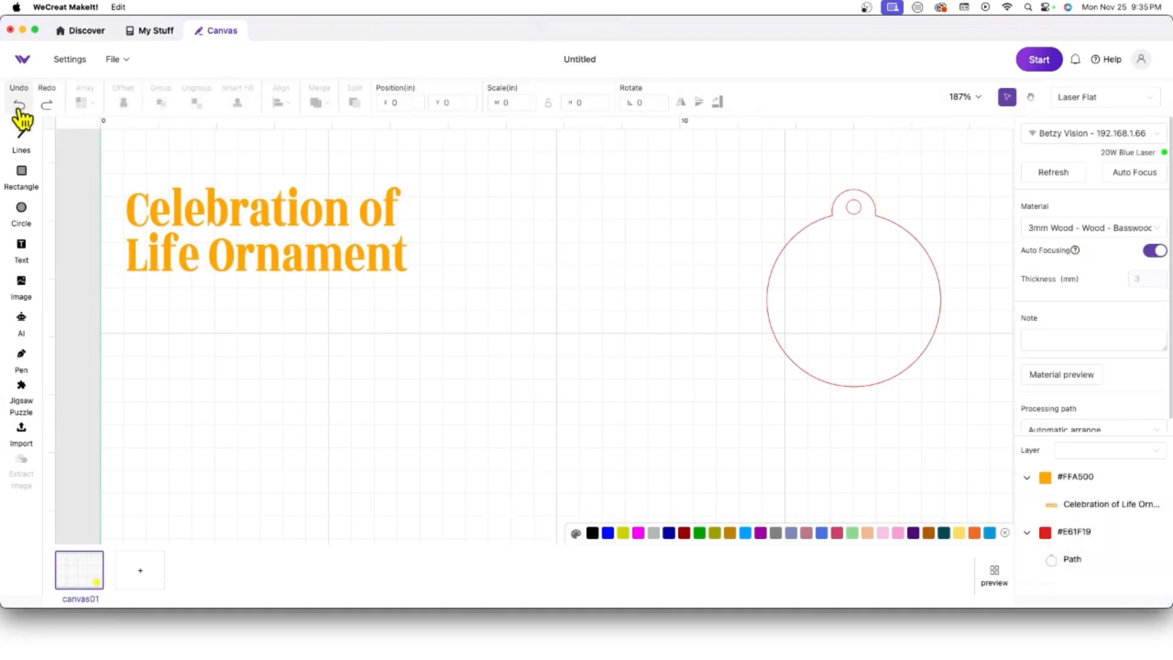
Step: Zoom the view to 25% and add a blank canvas02
{"action": "left_click", "coordinate": [964, 97]}
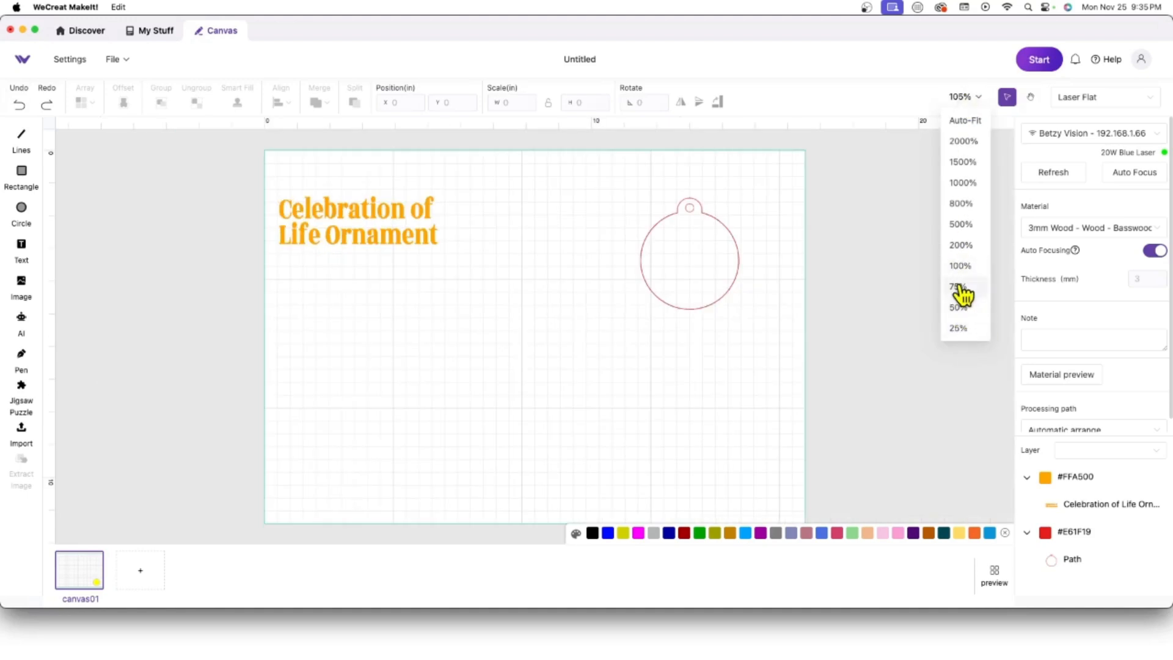
{"action": "left_click", "coordinate": [959, 329]}
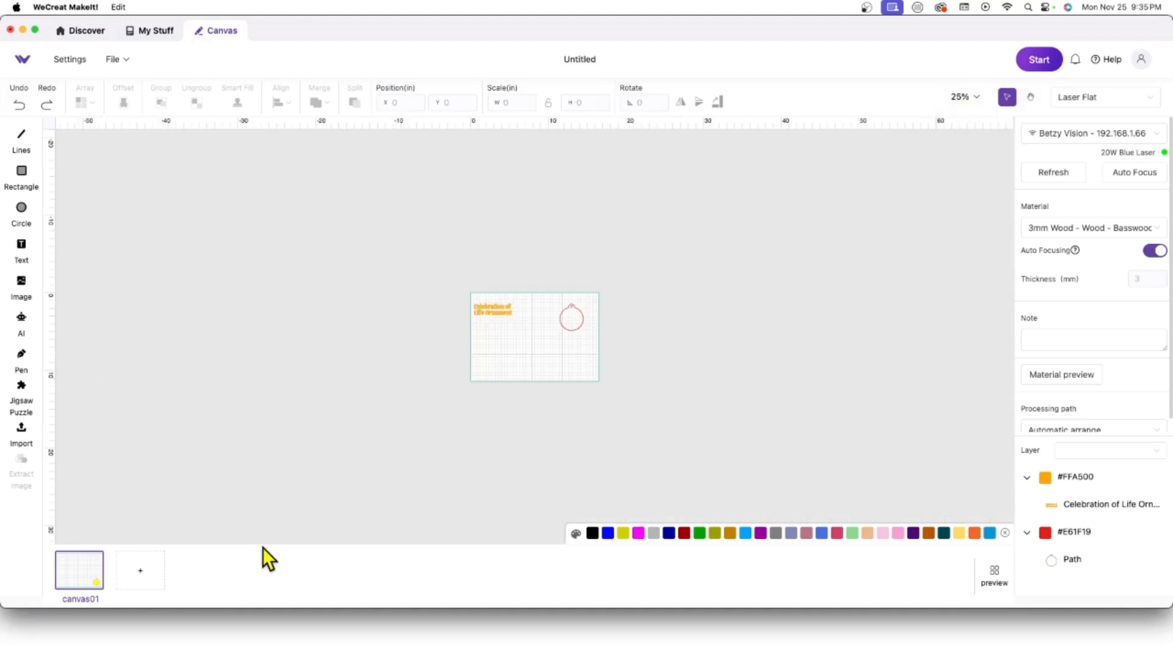
{"action": "left_click", "coordinate": [138, 573]}
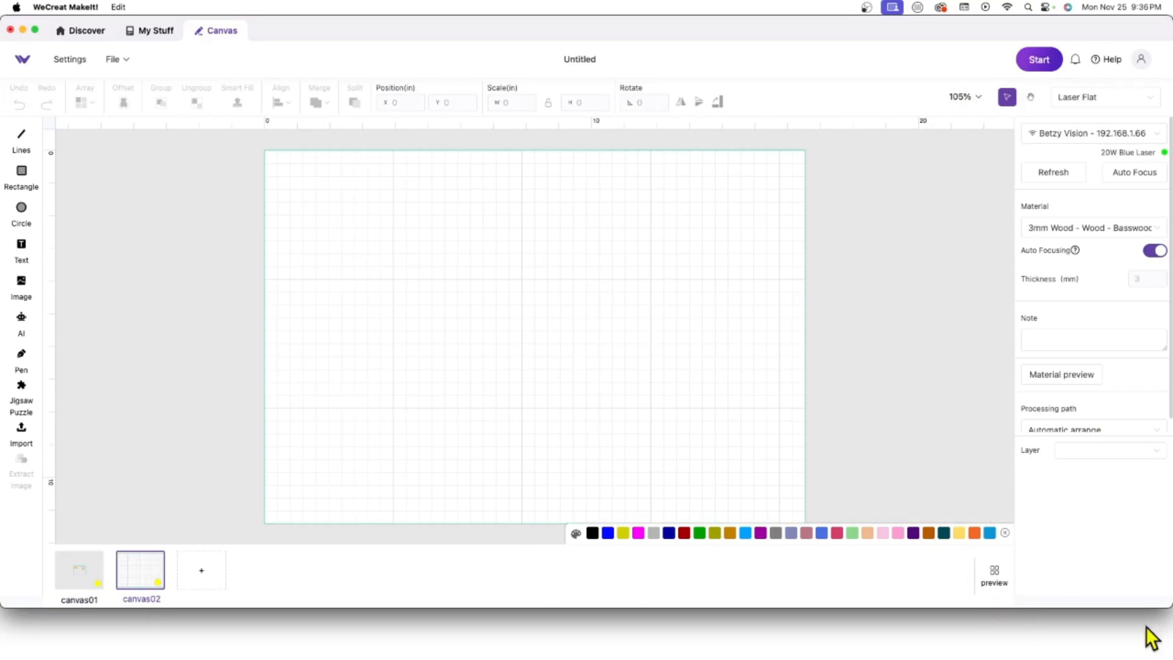
Step: Import the tree svg onto canvas02, zoom out to 25%, and move it right
{"action": "key", "text": "super+Tab"}
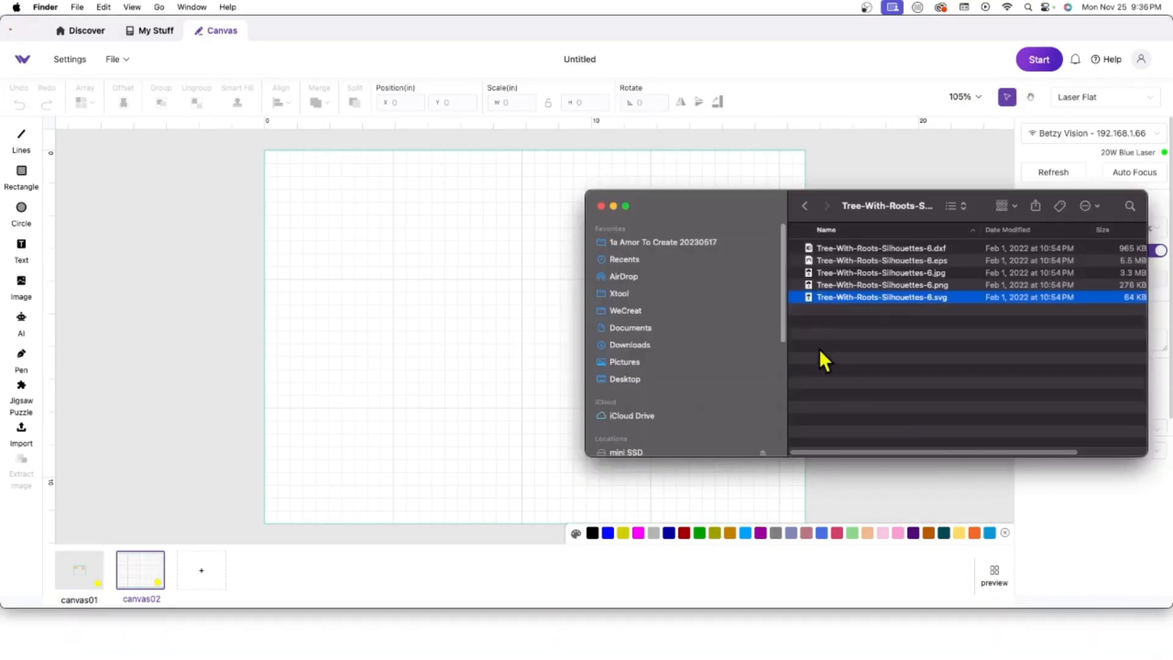
{"action": "left_click_drag", "start_coordinate": [840, 298], "coordinate": [376, 245]}
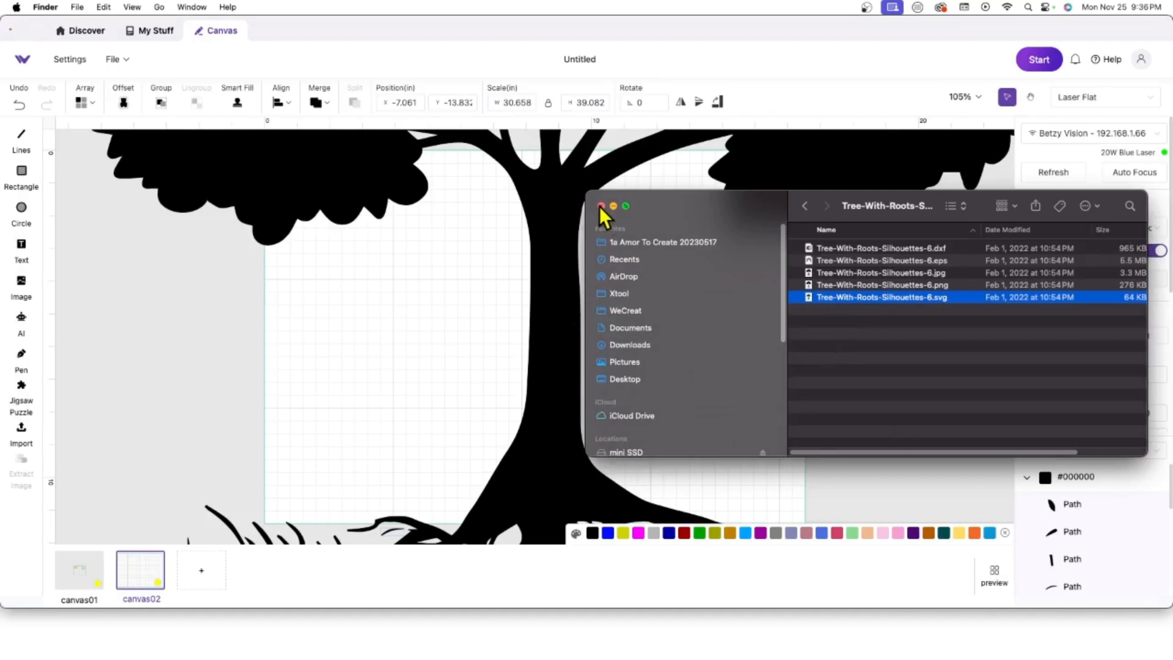
{"action": "left_click", "coordinate": [601, 206]}
{"action": "left_click", "coordinate": [975, 104]}
{"action": "left_click", "coordinate": [964, 98]}
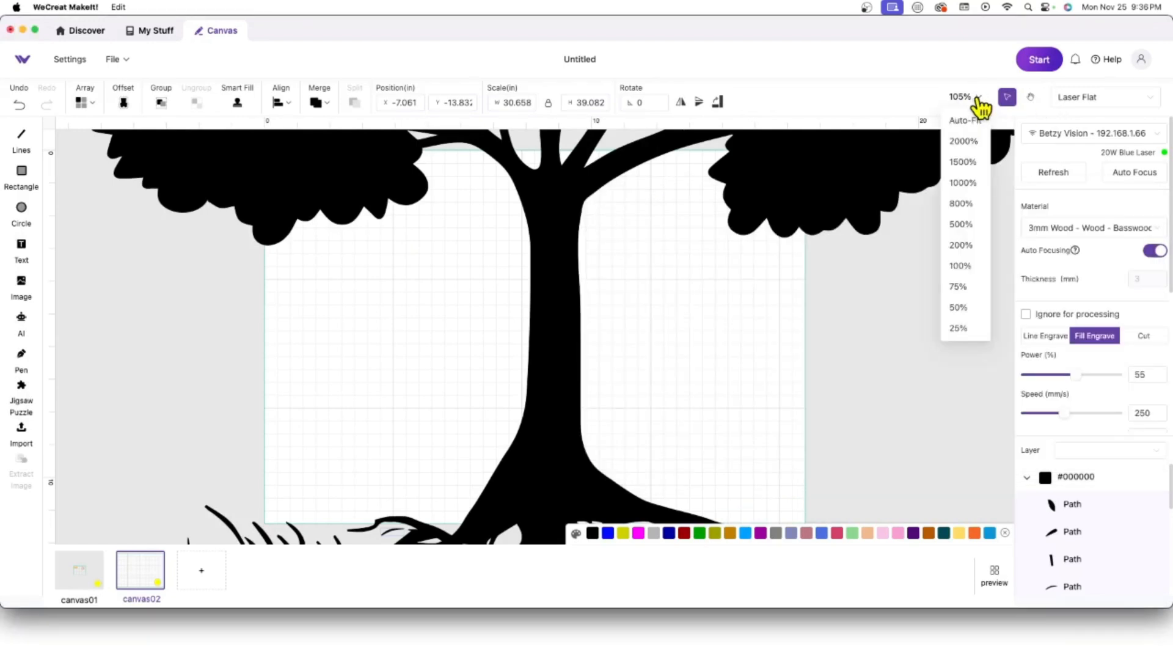
{"action": "left_click", "coordinate": [970, 309]}
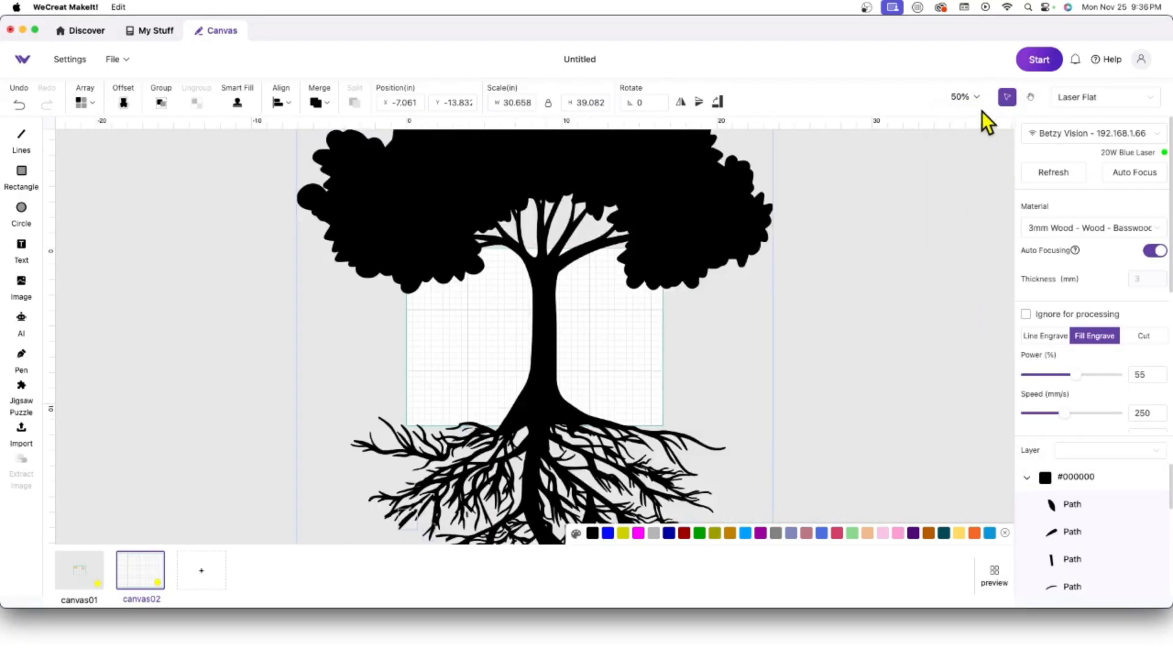
{"action": "left_click", "coordinate": [964, 99]}
{"action": "left_click", "coordinate": [964, 329]}
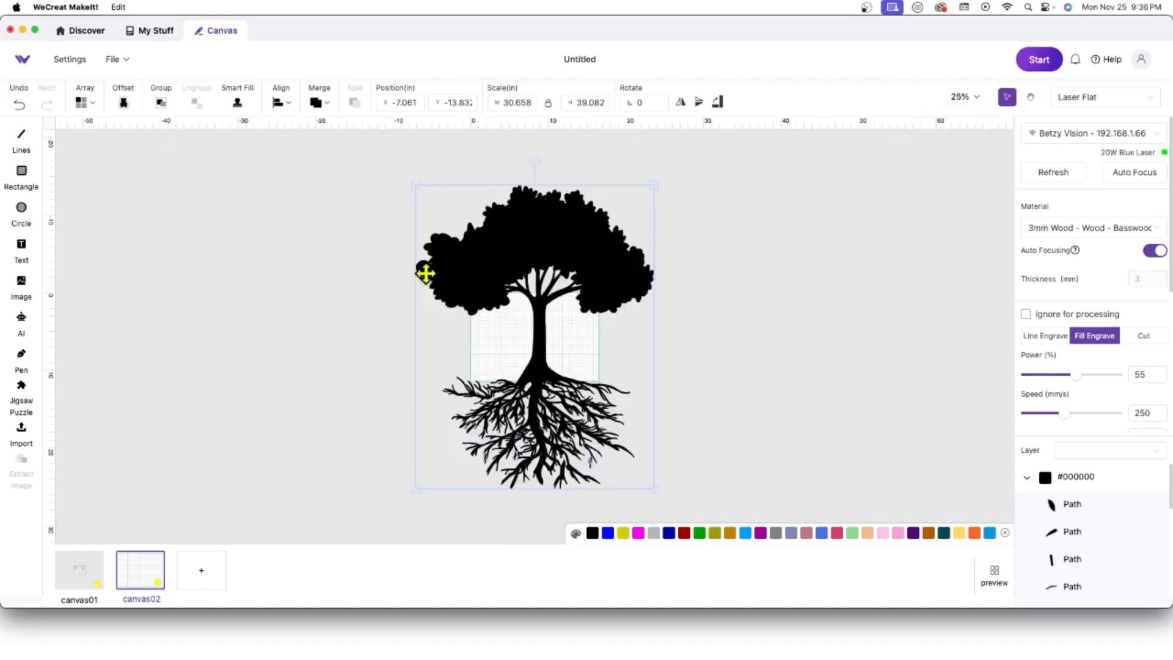
{"action": "left_click_drag", "start_coordinate": [602, 272], "coordinate": [830, 249]}
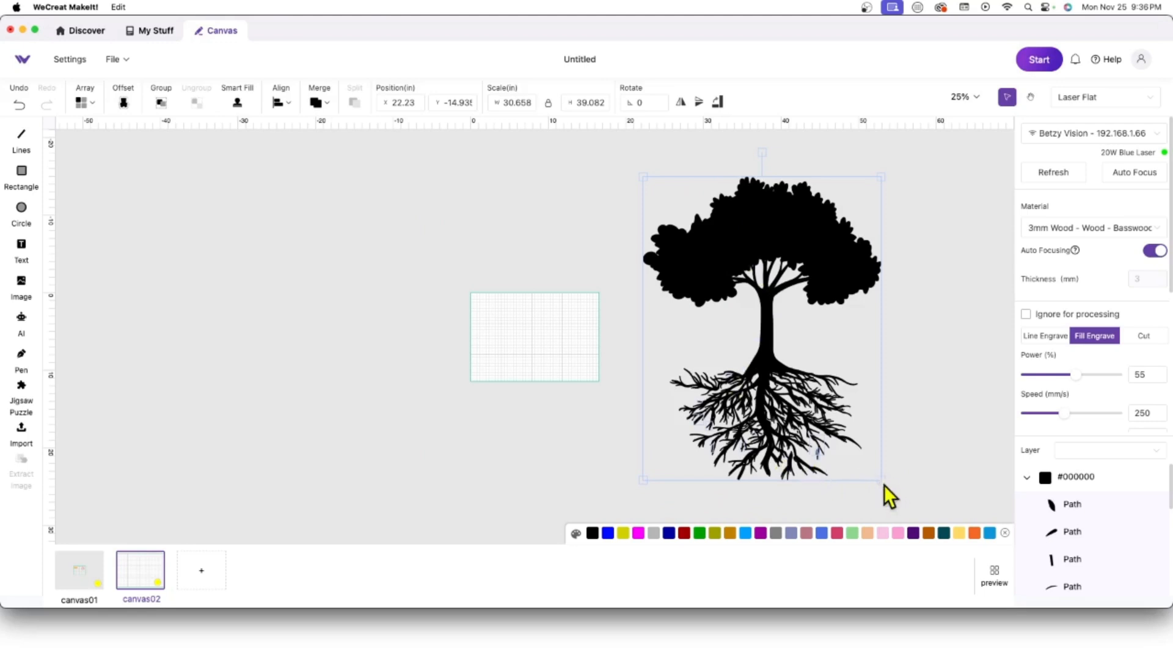
Step: Group the tree pieces and delete the leftover loose root fragments
{"action": "left_click_drag", "start_coordinate": [931, 491], "coordinate": [636, 386]}
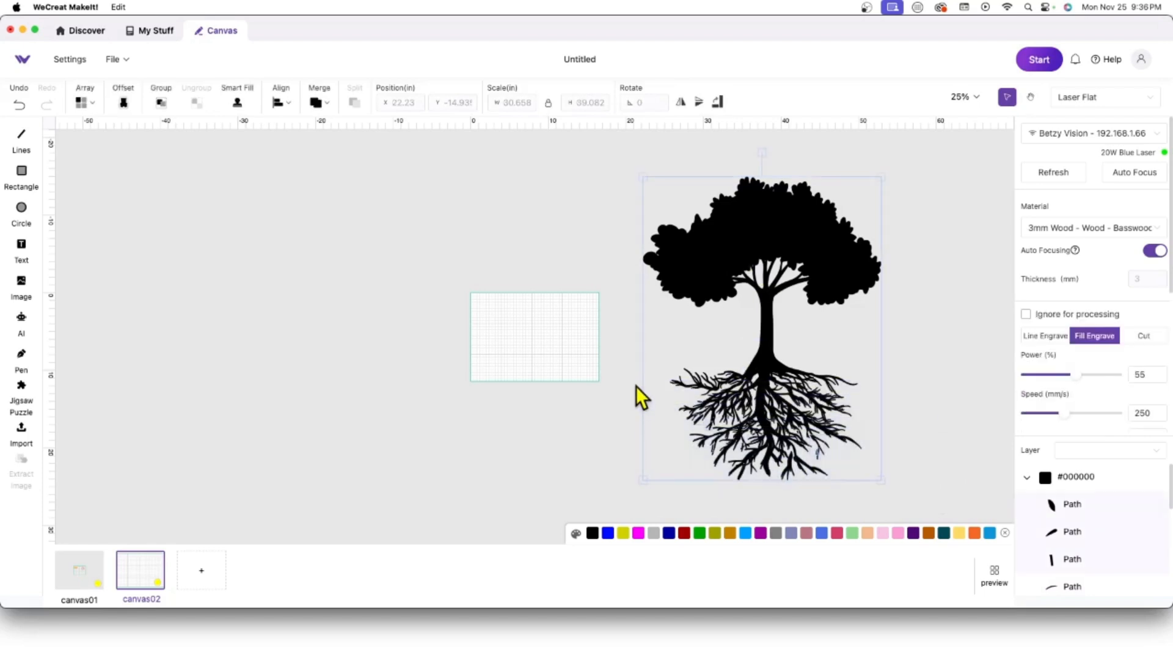
{"action": "right_click", "coordinate": [740, 413]}
{"action": "left_click", "coordinate": [923, 437]}
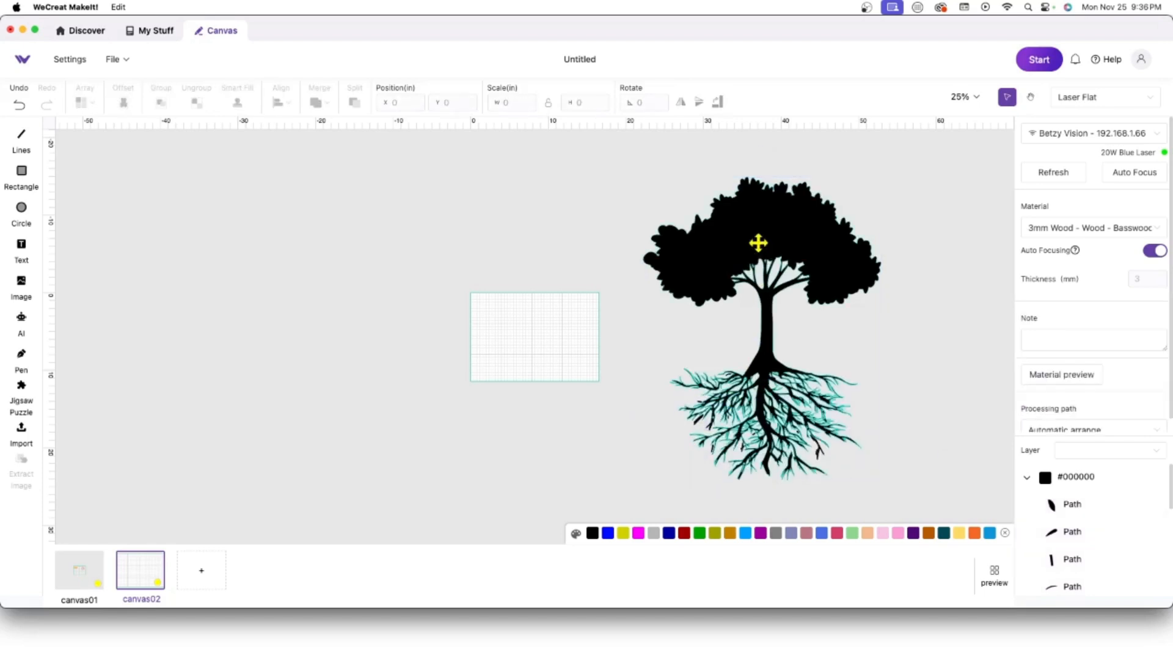
{"action": "left_click_drag", "start_coordinate": [757, 240], "coordinate": [346, 239]}
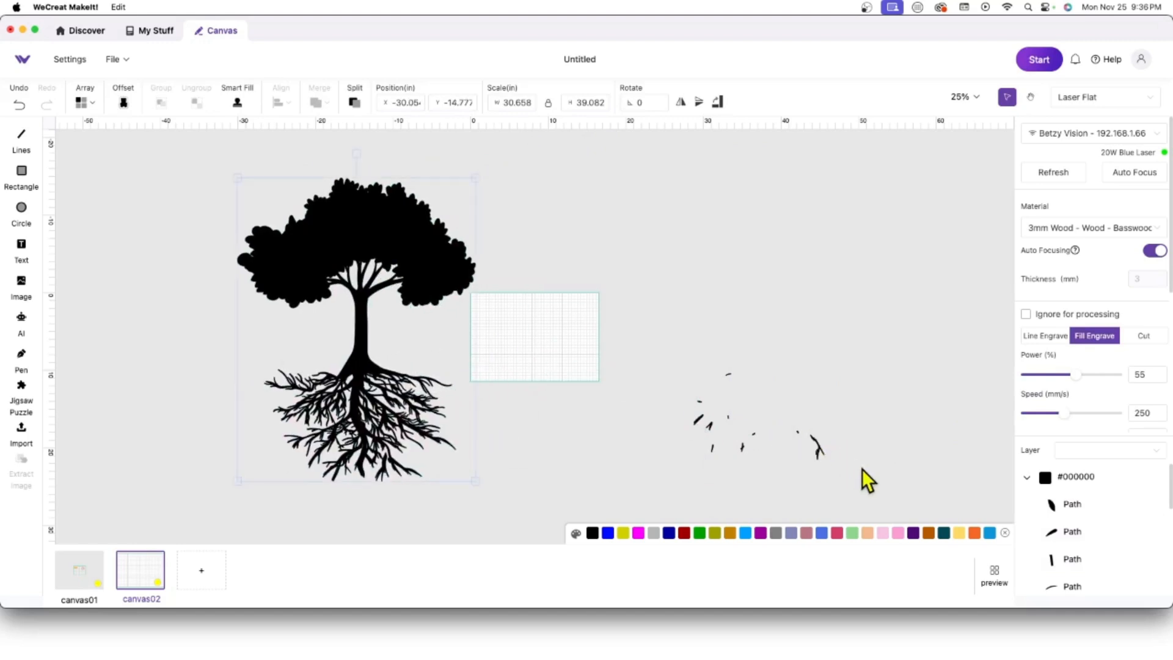
{"action": "left_click_drag", "start_coordinate": [861, 468], "coordinate": [672, 353]}
{"action": "key", "text": "Delete"}
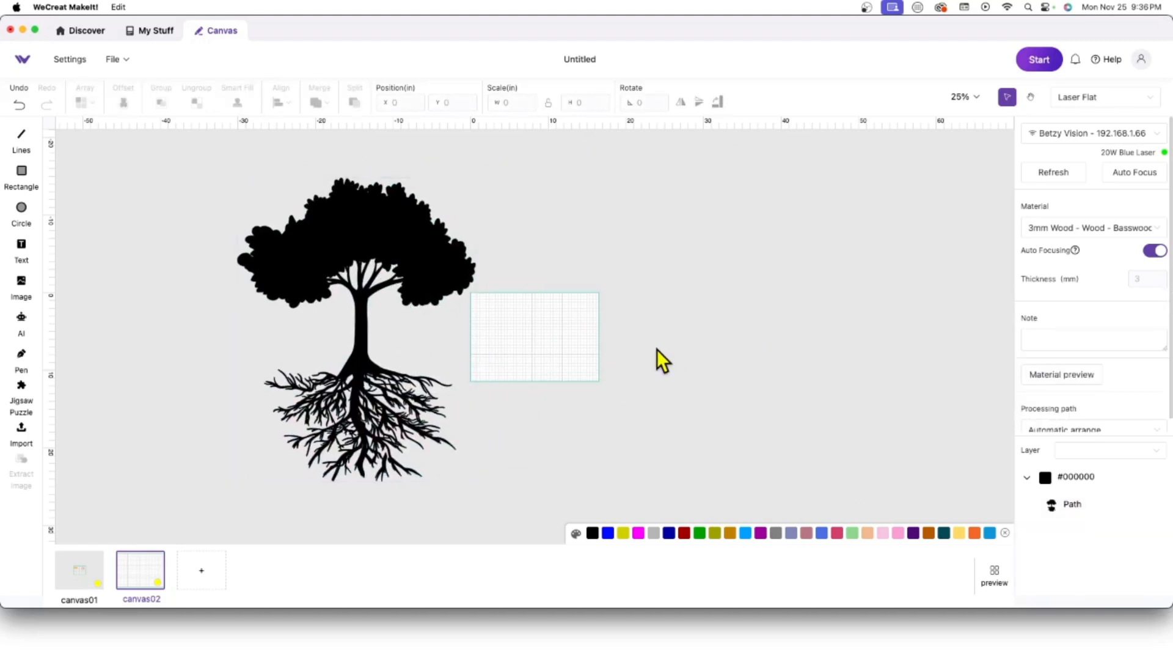
{"action": "left_click_drag", "start_coordinate": [429, 257], "coordinate": [812, 249]}
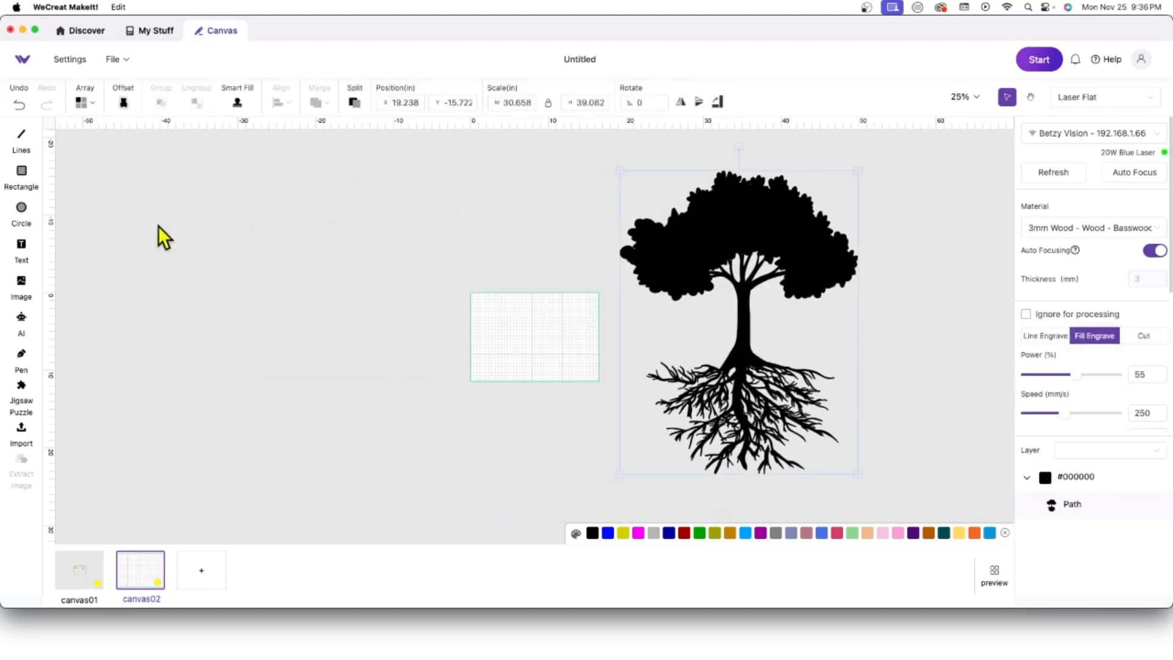
Step: Draw a rectangle over the tree's roots and subtract it from the tree
{"action": "left_click", "coordinate": [22, 178]}
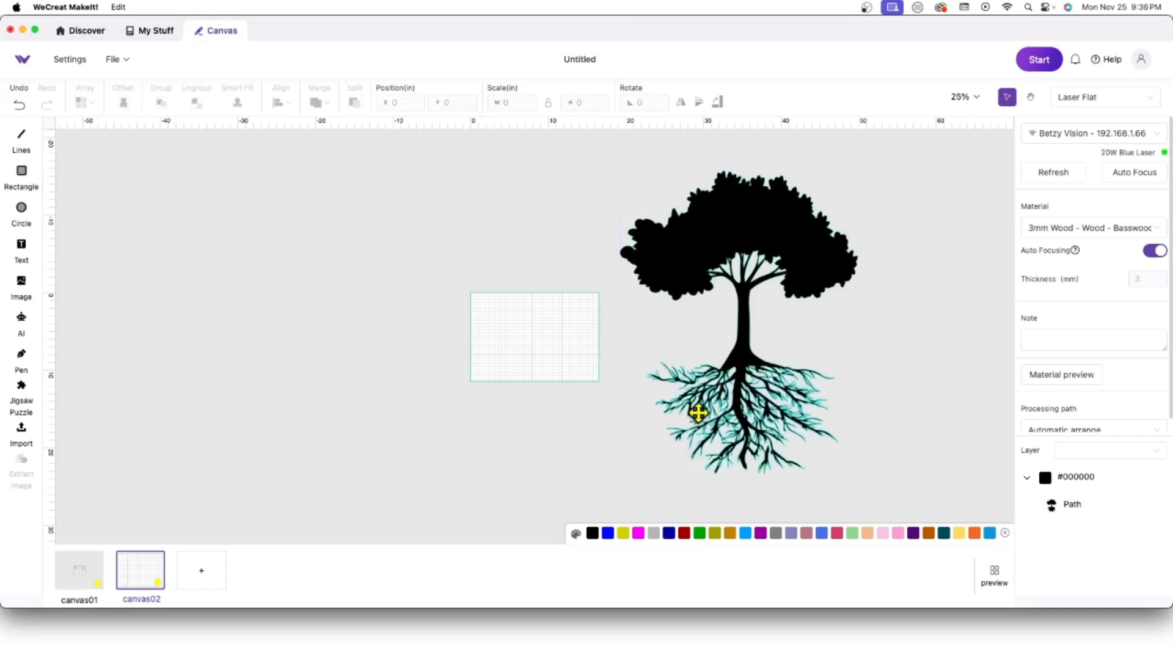
{"action": "left_click_drag", "start_coordinate": [647, 369], "coordinate": [917, 514]}
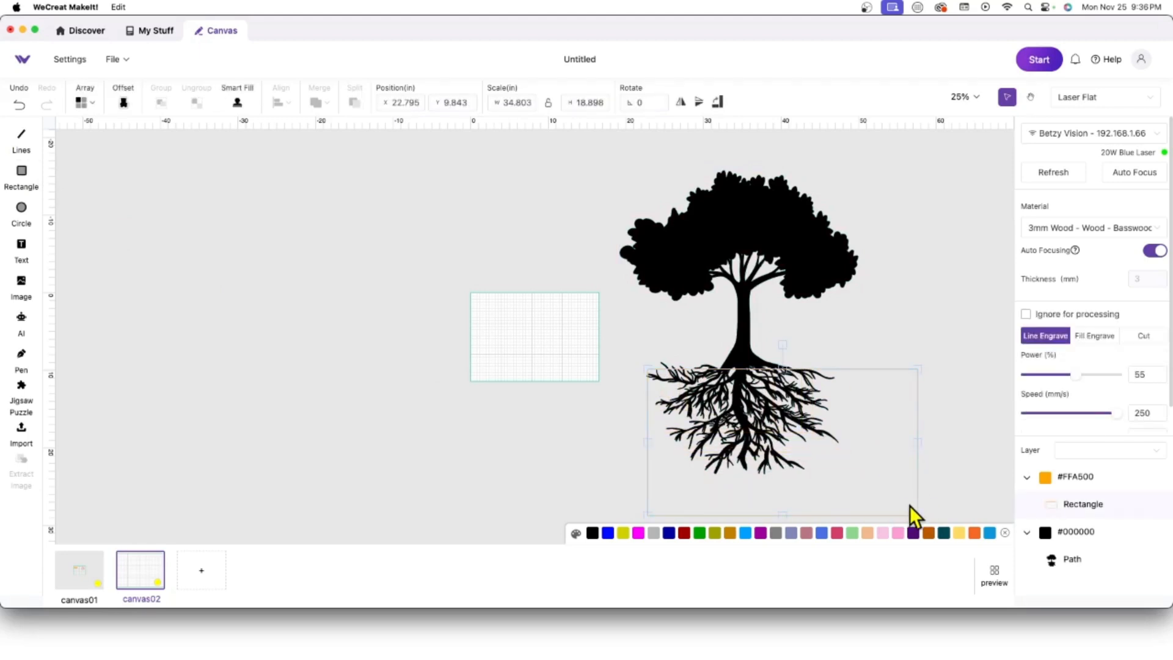
{"action": "left_click_drag", "start_coordinate": [872, 513], "coordinate": [856, 513]}
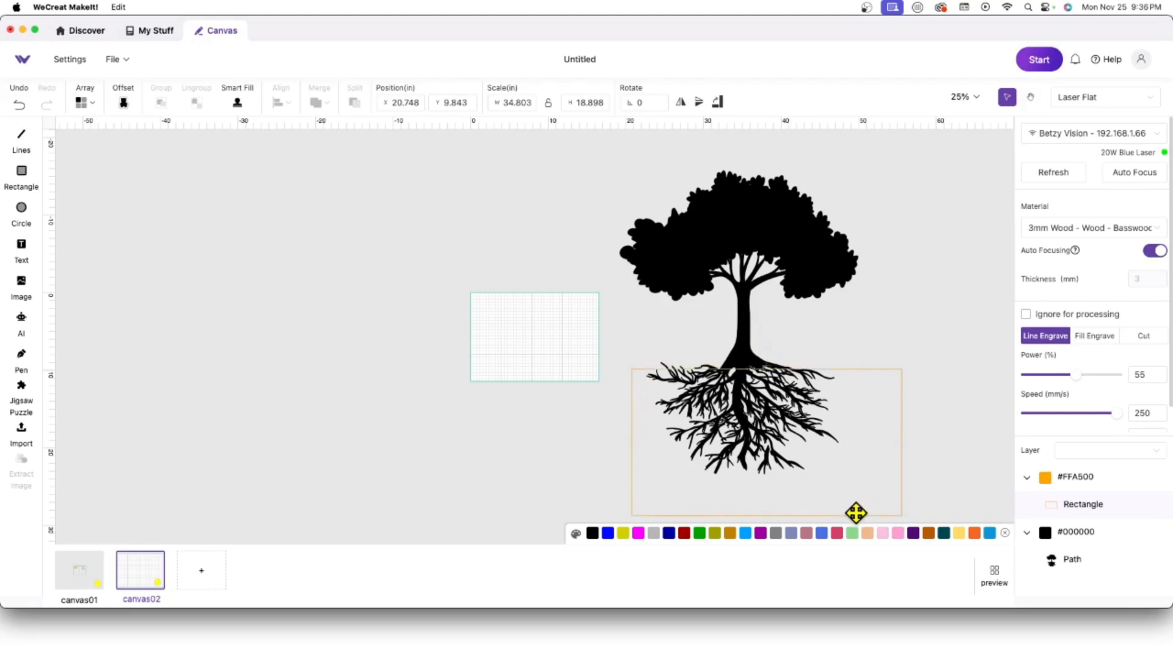
{"action": "left_click_drag", "start_coordinate": [599, 167], "coordinate": [957, 526]}
{"action": "left_click", "coordinate": [323, 104]}
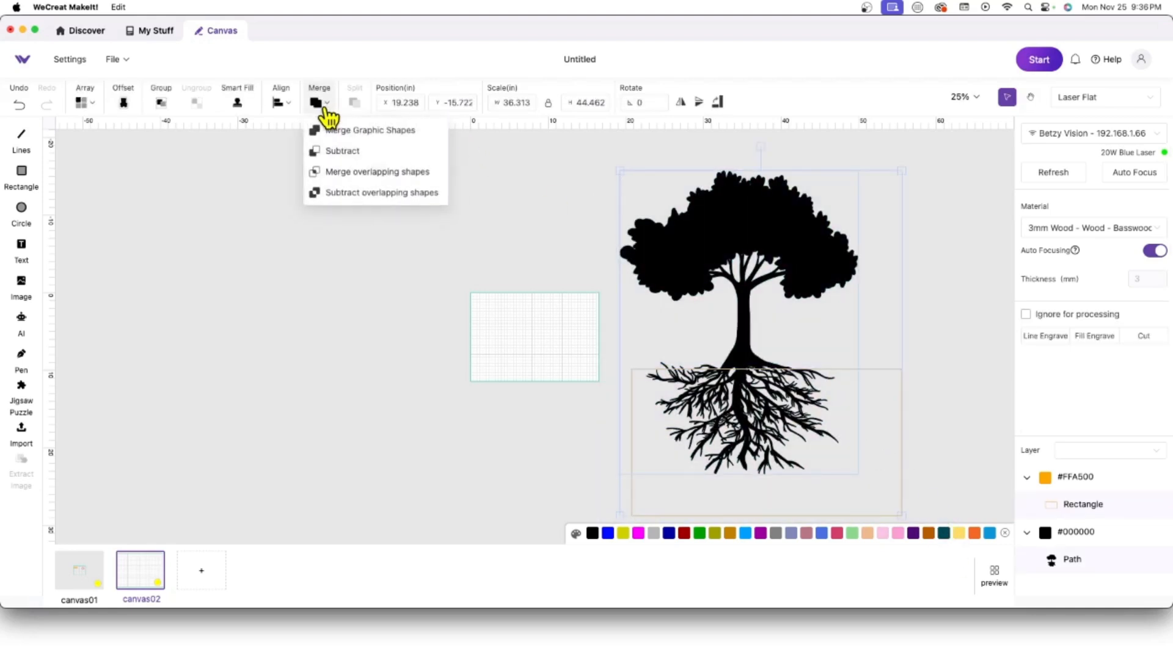
{"action": "left_click", "coordinate": [402, 194]}
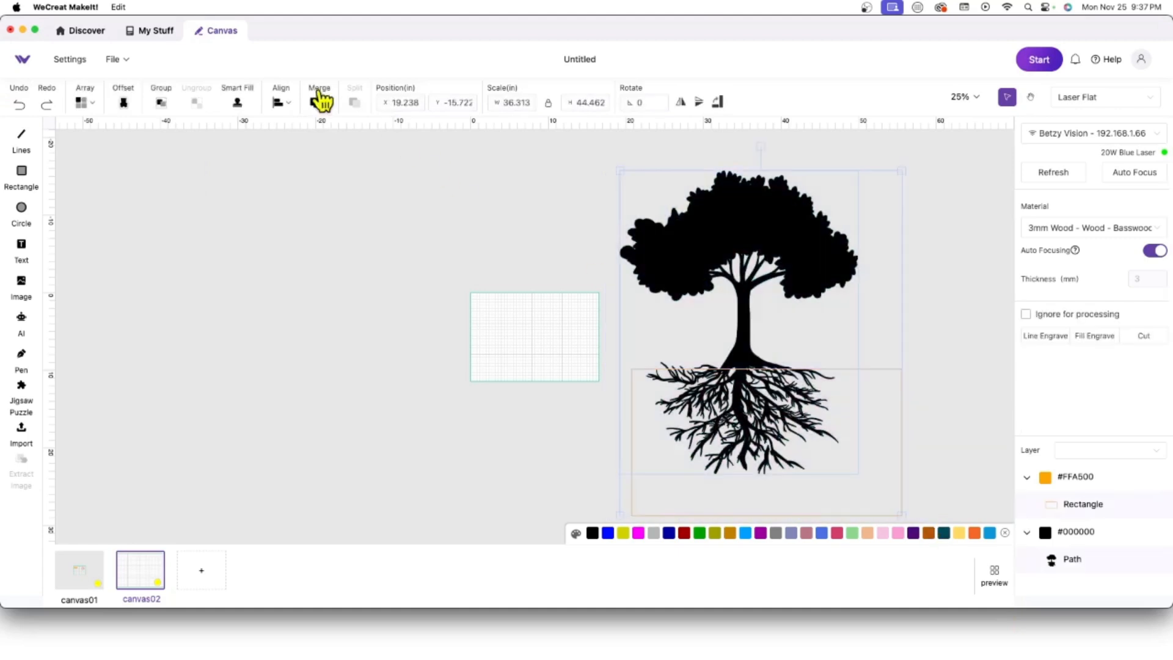
{"action": "mouse_move", "coordinate": [311, 107]}
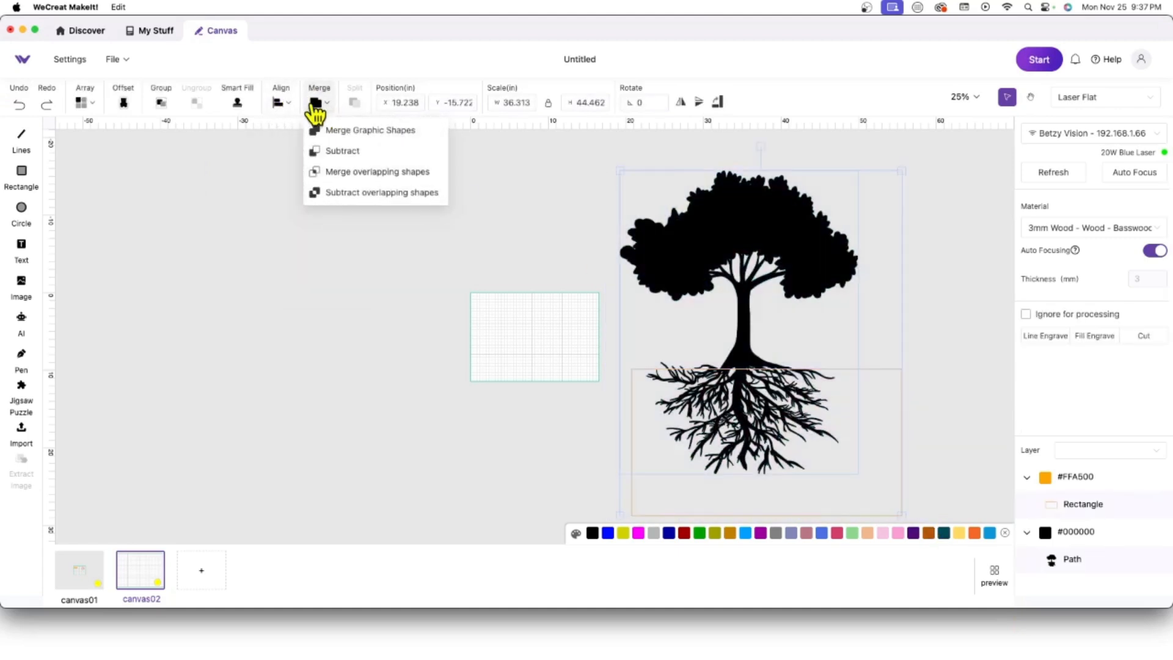
{"action": "left_click", "coordinate": [335, 153]}
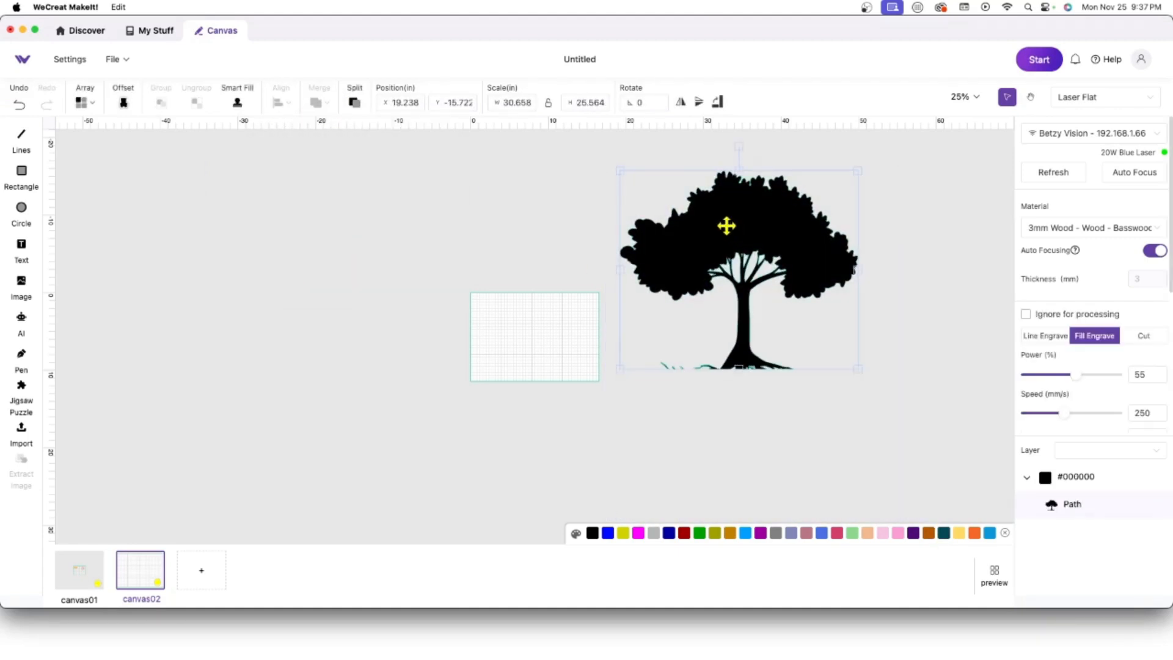
{"action": "mouse_move", "coordinate": [728, 215]}
{"action": "left_mouse_down"}
{"action": "mouse_move", "coordinate": [390, 207]}
{"action": "mouse_move", "coordinate": [518, 223]}
{"action": "mouse_move", "coordinate": [729, 221]}
{"action": "left_mouse_up"}
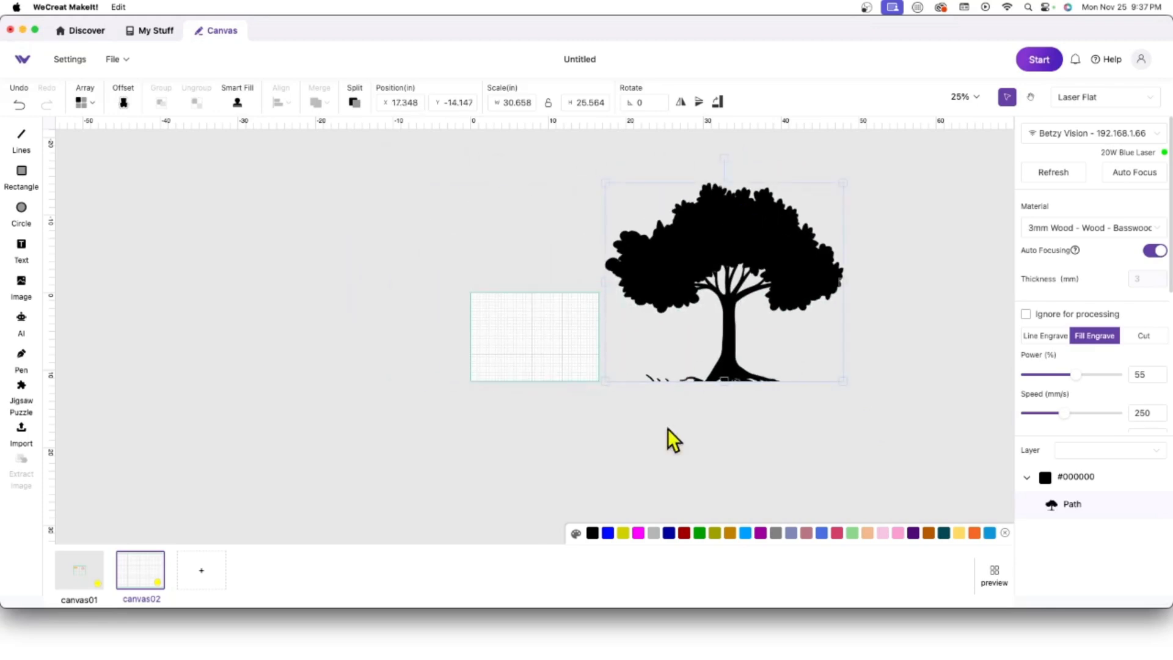
Step: Draw a rectangle over the leftover root bits, select it with the tree, and move the tree onto the work area
{"action": "left_click", "coordinate": [24, 176]}
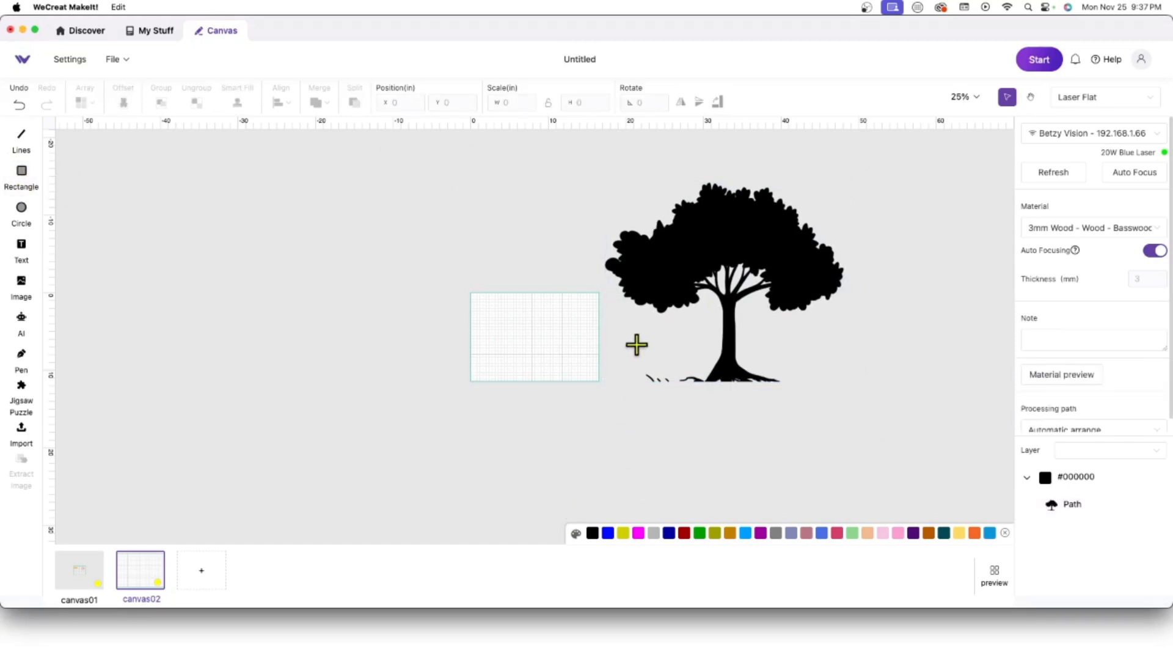
{"action": "mouse_move", "coordinate": [637, 345]}
{"action": "left_mouse_down"}
{"action": "mouse_move", "coordinate": [654, 379]}
{"action": "mouse_move", "coordinate": [703, 417]}
{"action": "left_mouse_up"}
{"action": "left_click", "coordinate": [821, 450]}
{"action": "left_click_drag", "start_coordinate": [863, 473], "coordinate": [599, 154]}
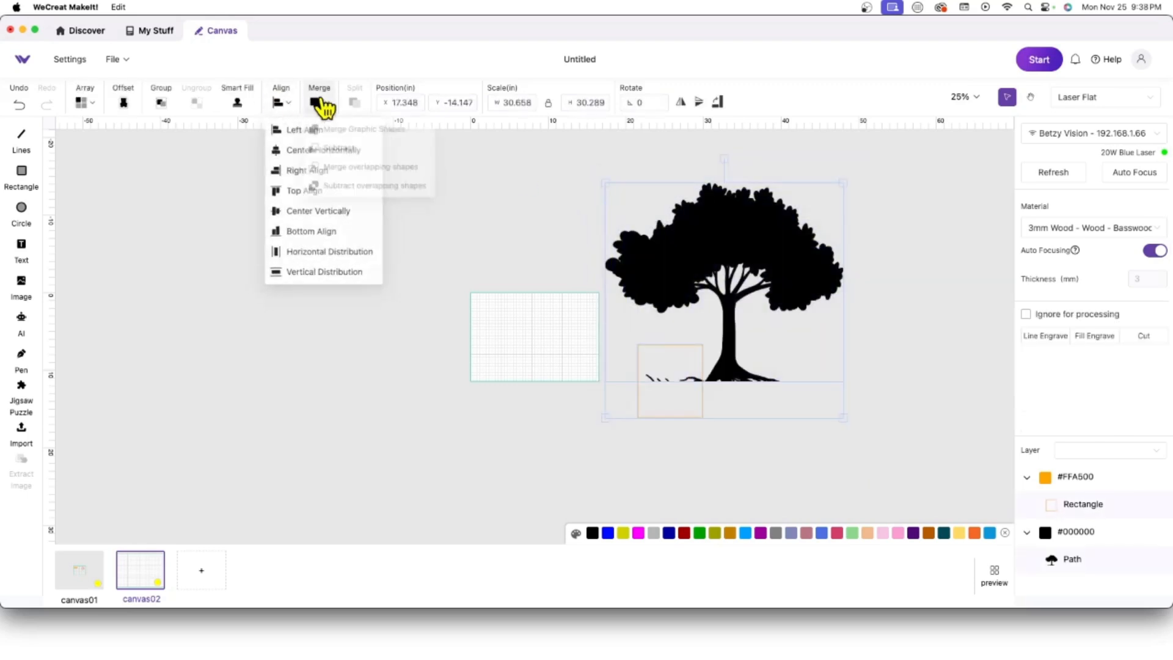
{"action": "mouse_move", "coordinate": [308, 110]}
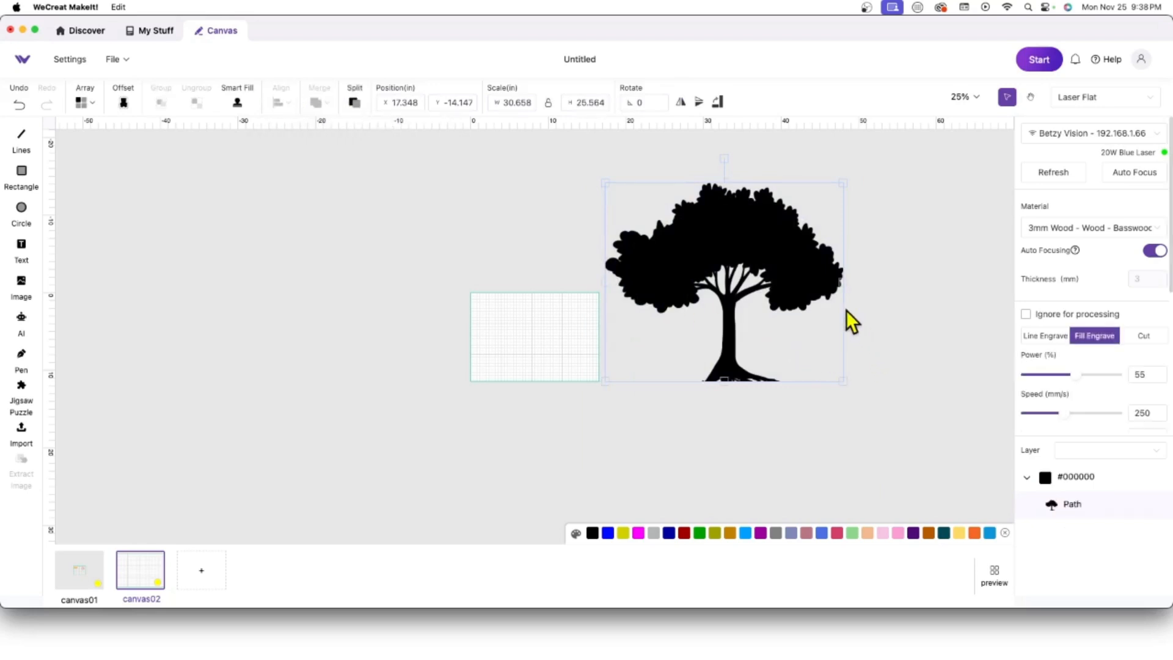
{"action": "left_click_drag", "start_coordinate": [699, 215], "coordinate": [639, 337]}
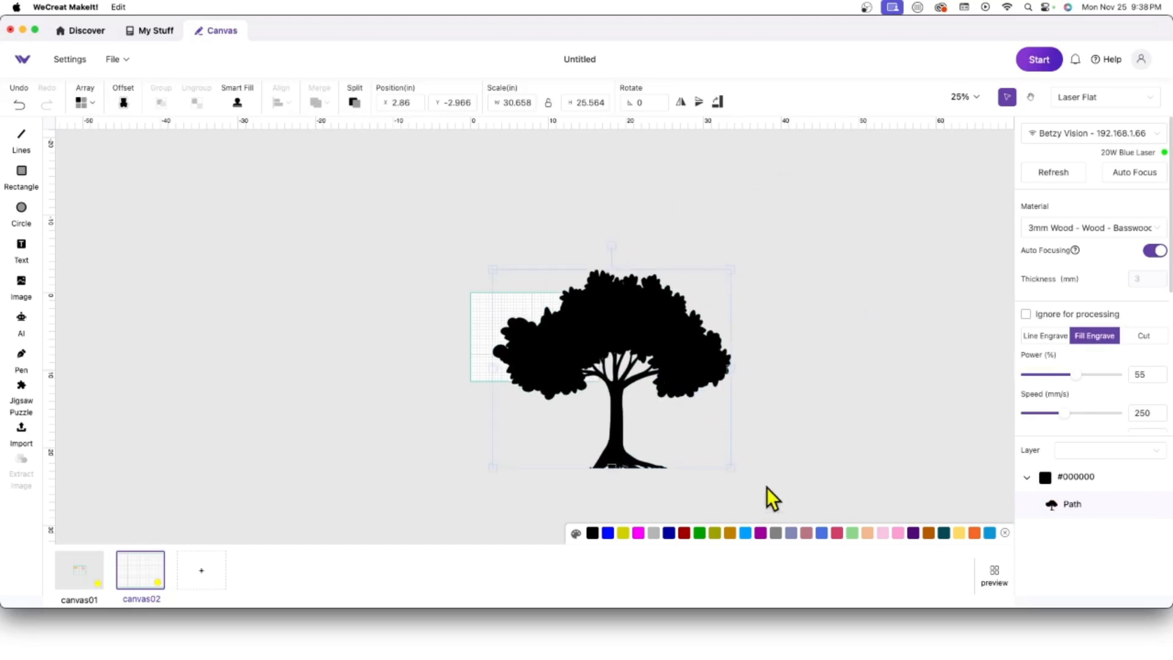
Step: Shrink the tree on canvas02 and copy it
{"action": "left_click_drag", "start_coordinate": [730, 469], "coordinate": [568, 330]}
{"action": "right_click", "coordinate": [533, 292]}
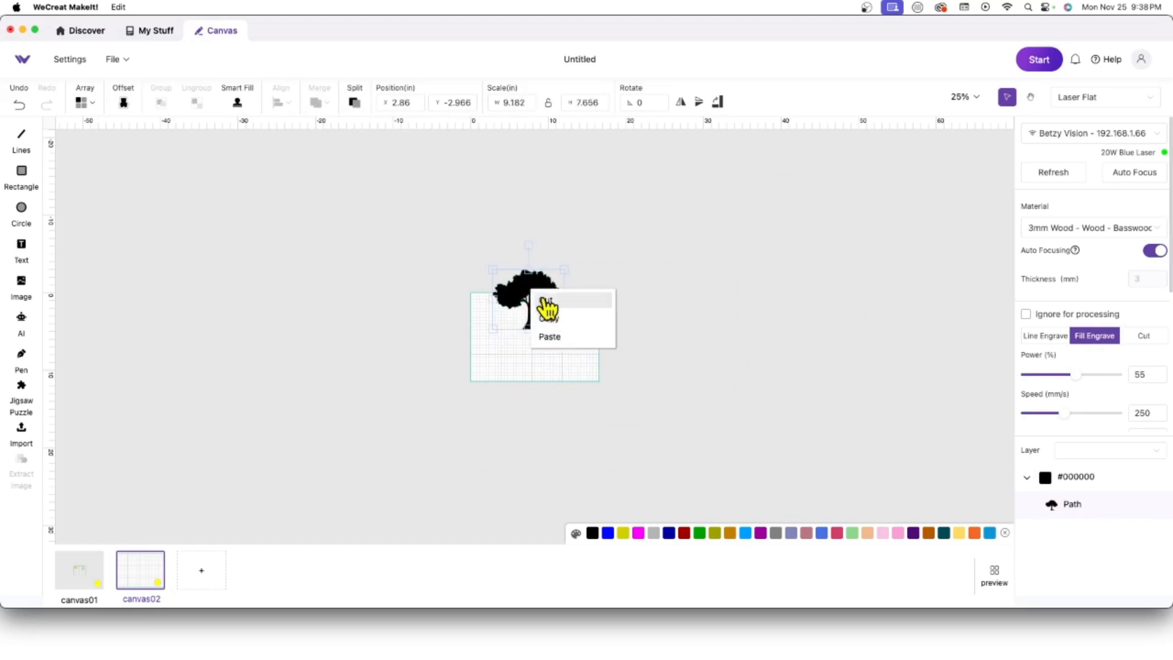
{"action": "left_click", "coordinate": [565, 319]}
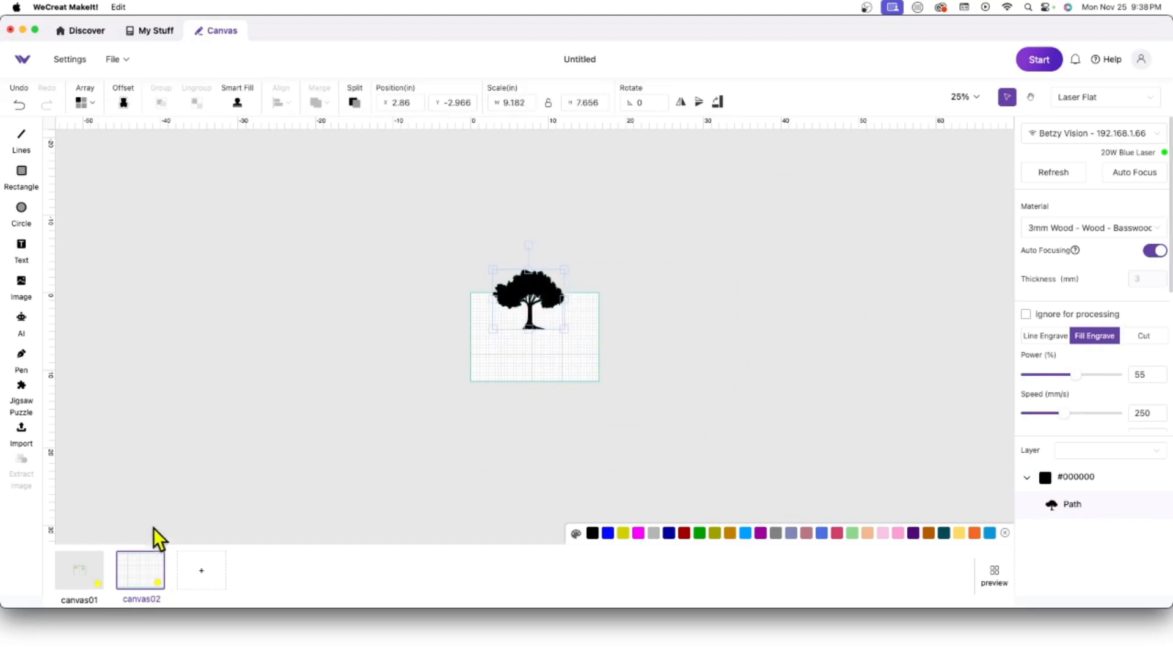
Step: Switch to canvas01, pan to show the work area, and paste the tree
{"action": "left_click", "coordinate": [71, 574]}
{"action": "scroll", "coordinate": [767, 268], "scroll_direction": "up", "scroll_amount": 5}
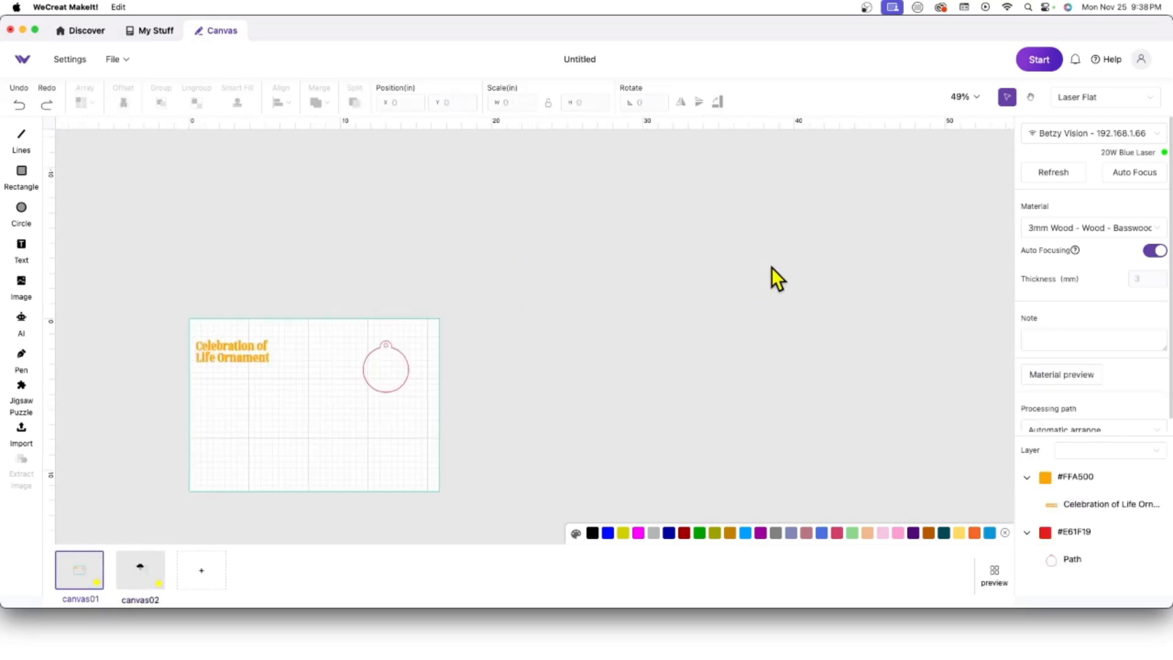
{"action": "left_click", "coordinate": [1030, 97]}
{"action": "left_click_drag", "start_coordinate": [423, 472], "coordinate": [694, 356]}
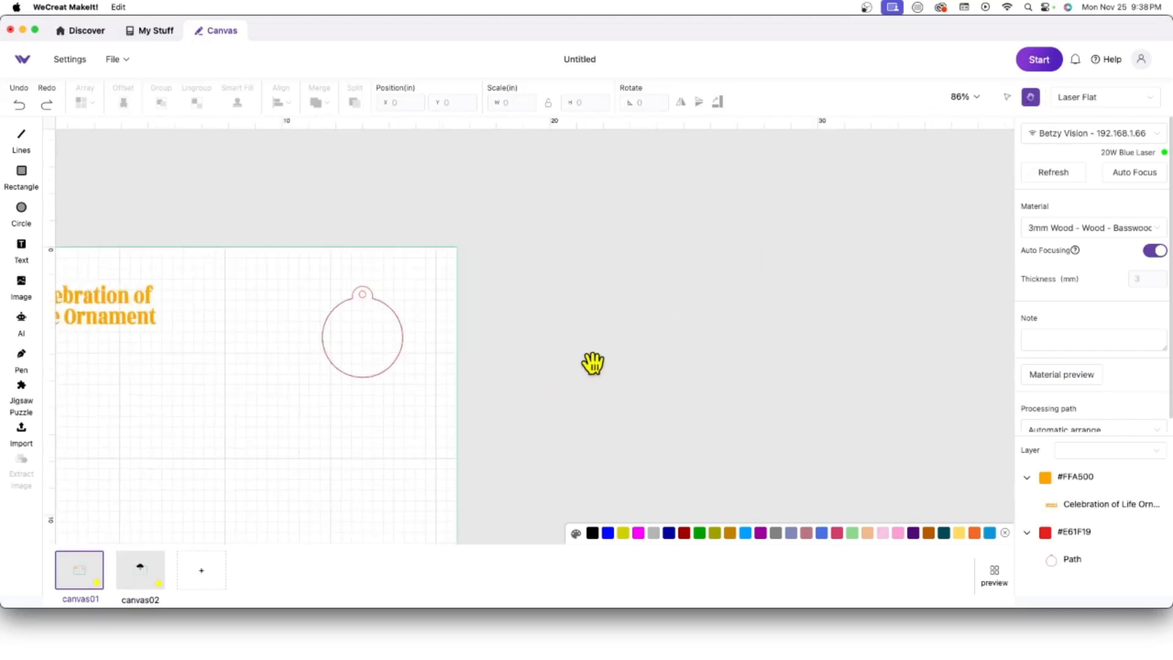
{"action": "left_click_drag", "start_coordinate": [521, 428], "coordinate": [915, 361]}
{"action": "left_click", "coordinate": [1007, 96]}
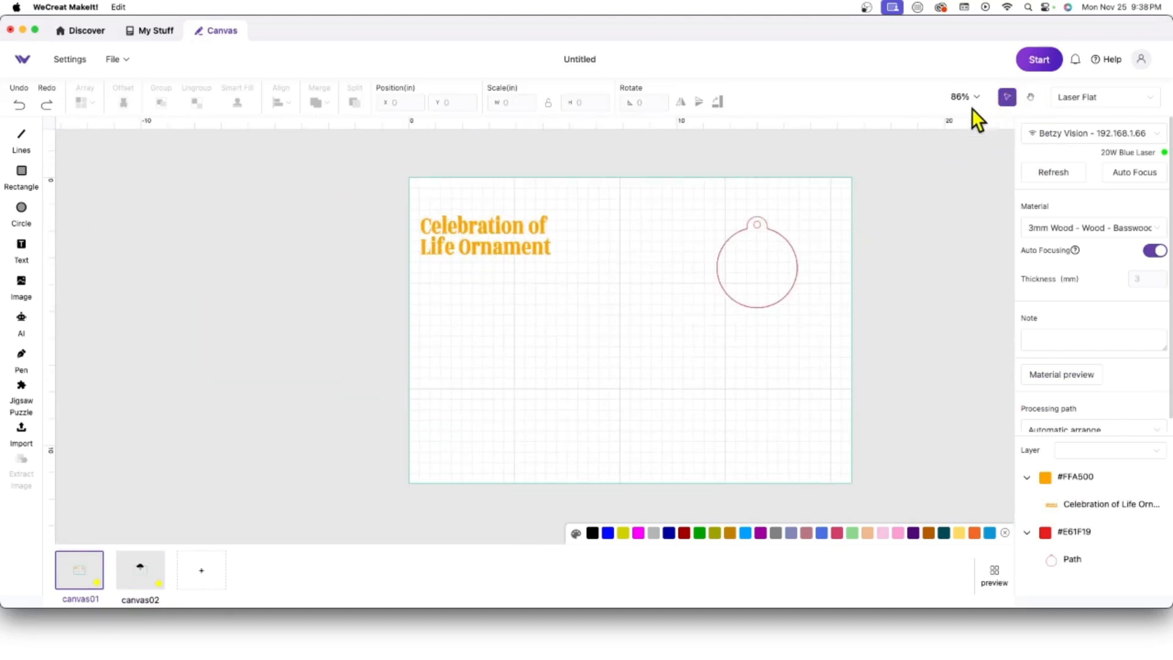
{"action": "right_click", "coordinate": [225, 305]}
{"action": "left_click", "coordinate": [281, 324]}
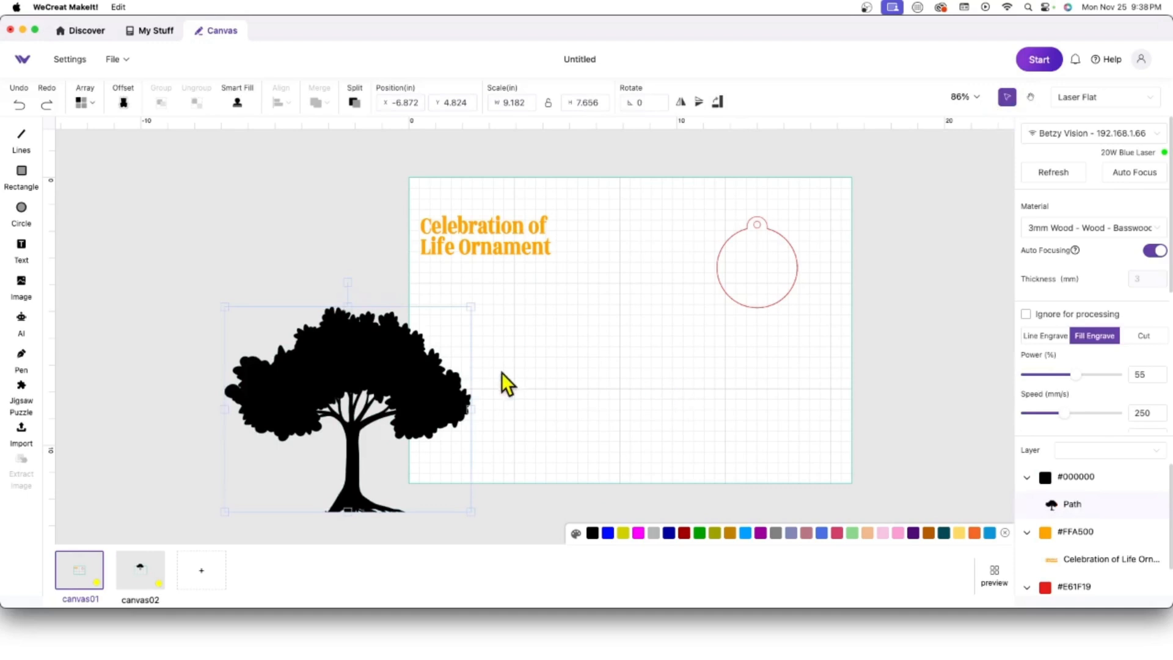
Step: Scale the tree to 1.962 × 1.642 in and center it inside the ornament circle
{"action": "left_click_drag", "start_coordinate": [352, 362], "coordinate": [617, 309]}
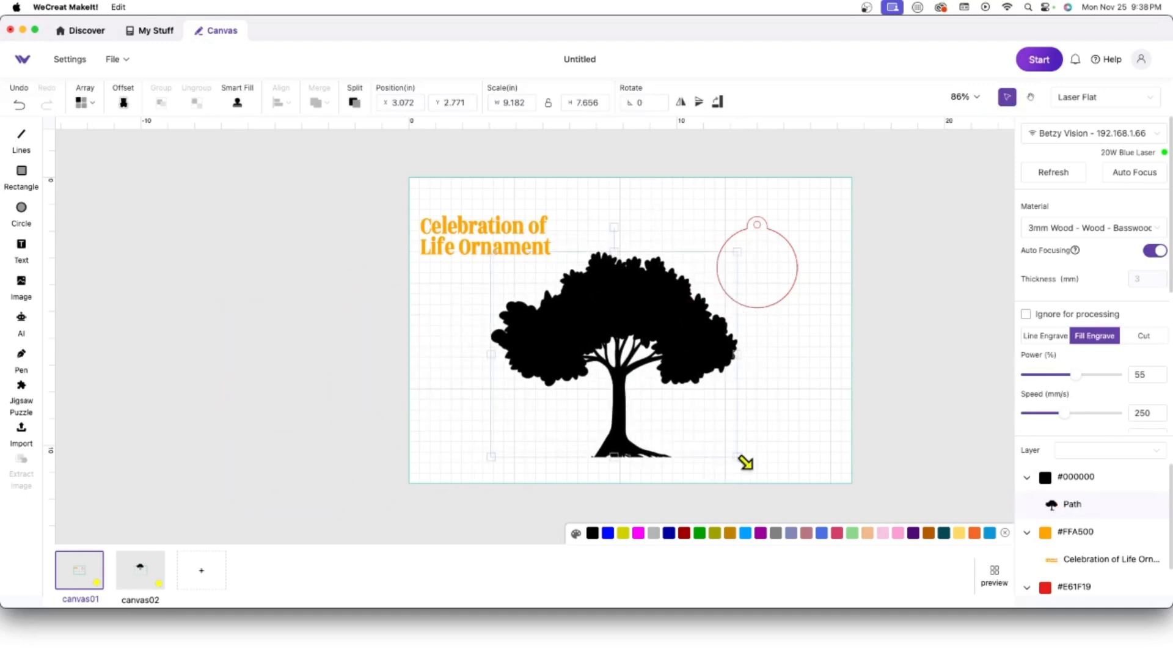
{"action": "left_click_drag", "start_coordinate": [741, 458], "coordinate": [588, 332]}
{"action": "left_click_drag", "start_coordinate": [537, 264], "coordinate": [712, 320]}
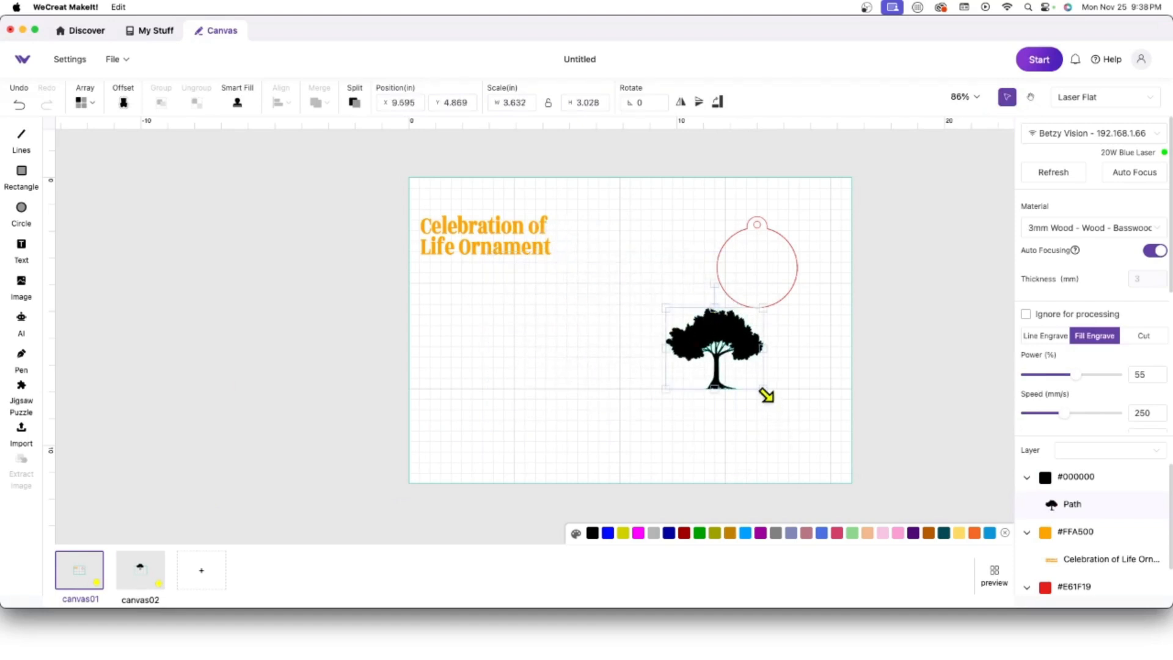
{"action": "left_click_drag", "start_coordinate": [730, 368], "coordinate": [762, 263]}
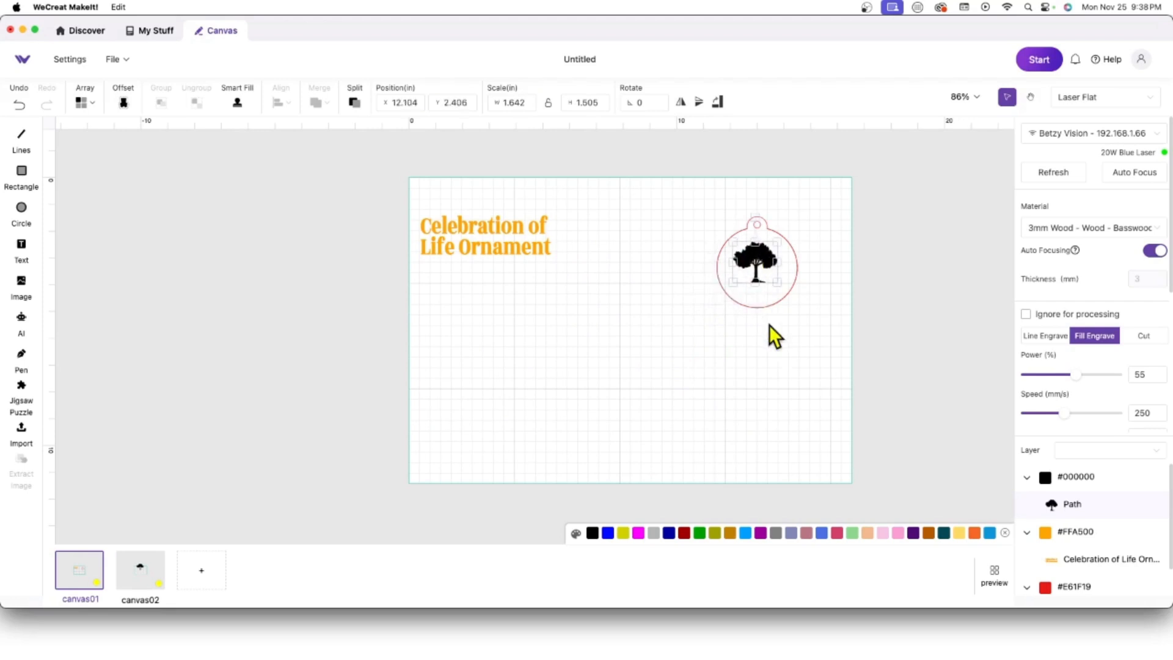
{"action": "left_click", "coordinate": [808, 347]}
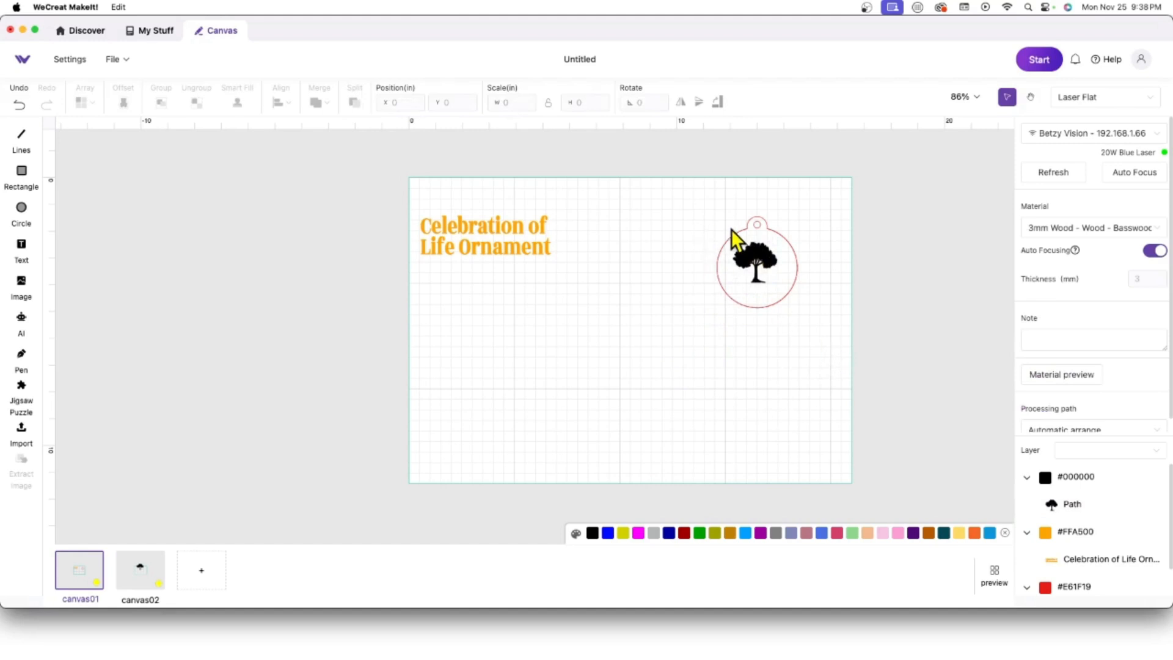
{"action": "left_click", "coordinate": [751, 268]}
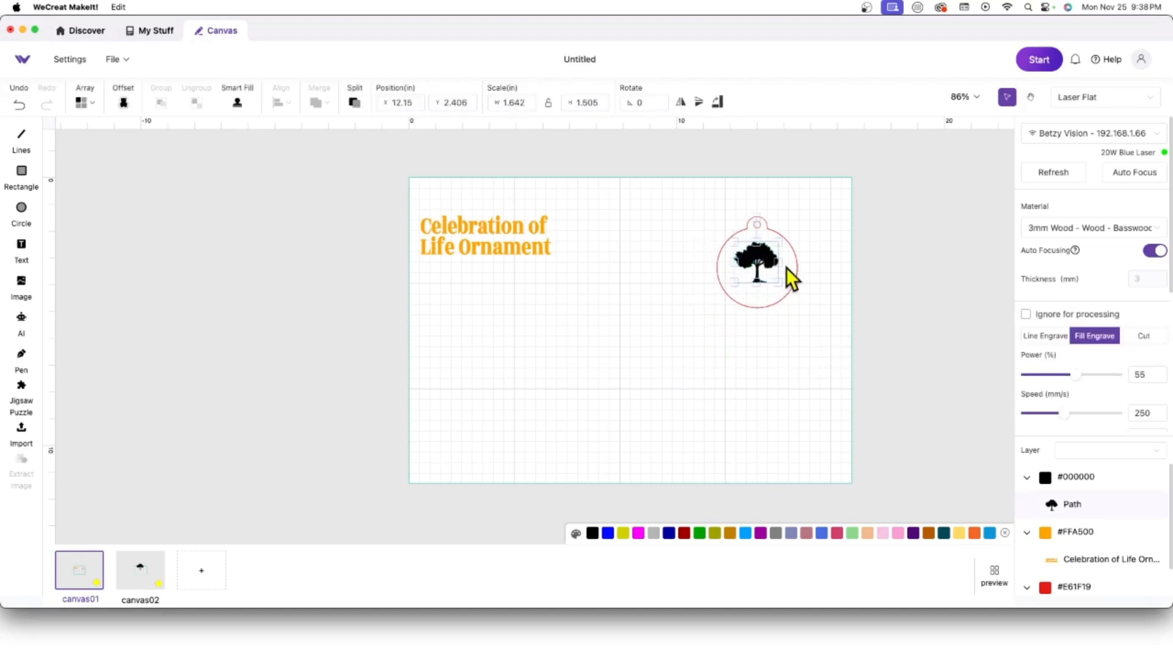
{"action": "left_click_drag", "start_coordinate": [771, 262], "coordinate": [756, 287]}
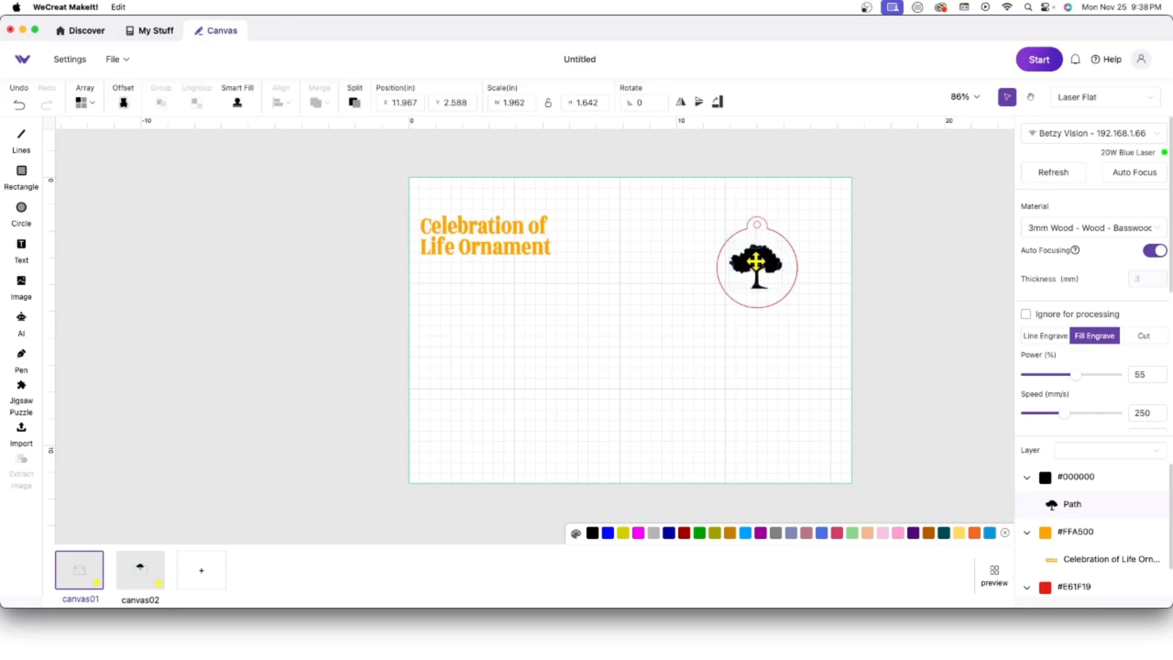
{"action": "left_click", "coordinate": [903, 317]}
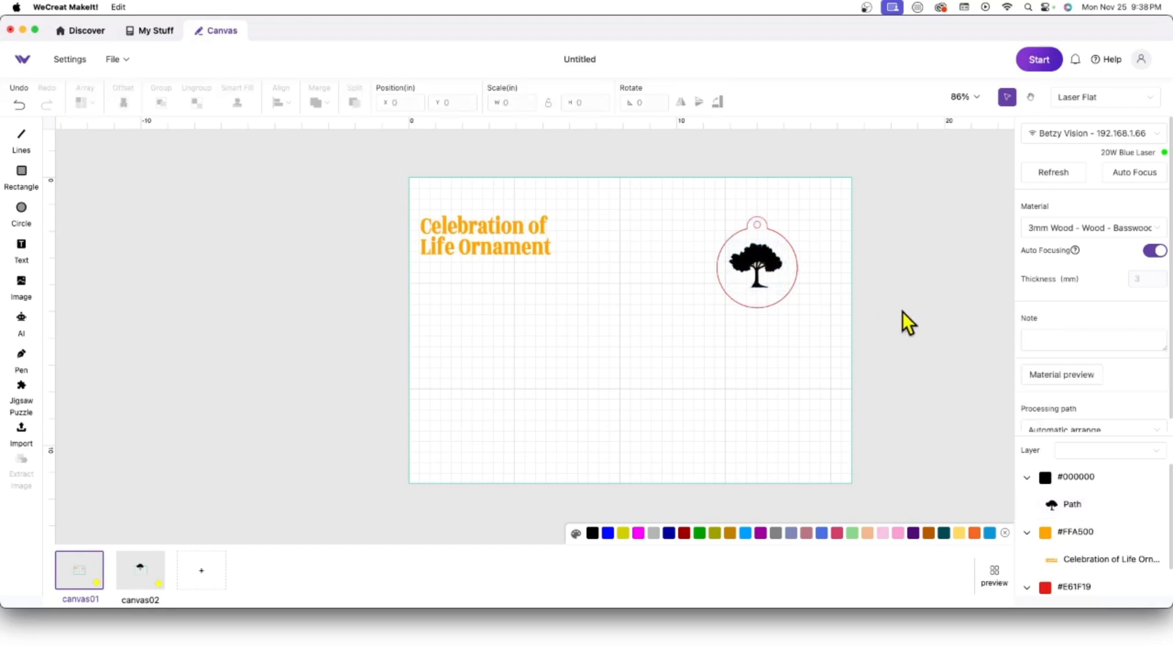
{"action": "left_click", "coordinate": [25, 244]}
Step: Add a text object and replace the Hello placeholder with the person's full name
{"action": "left_click", "coordinate": [492, 328]}
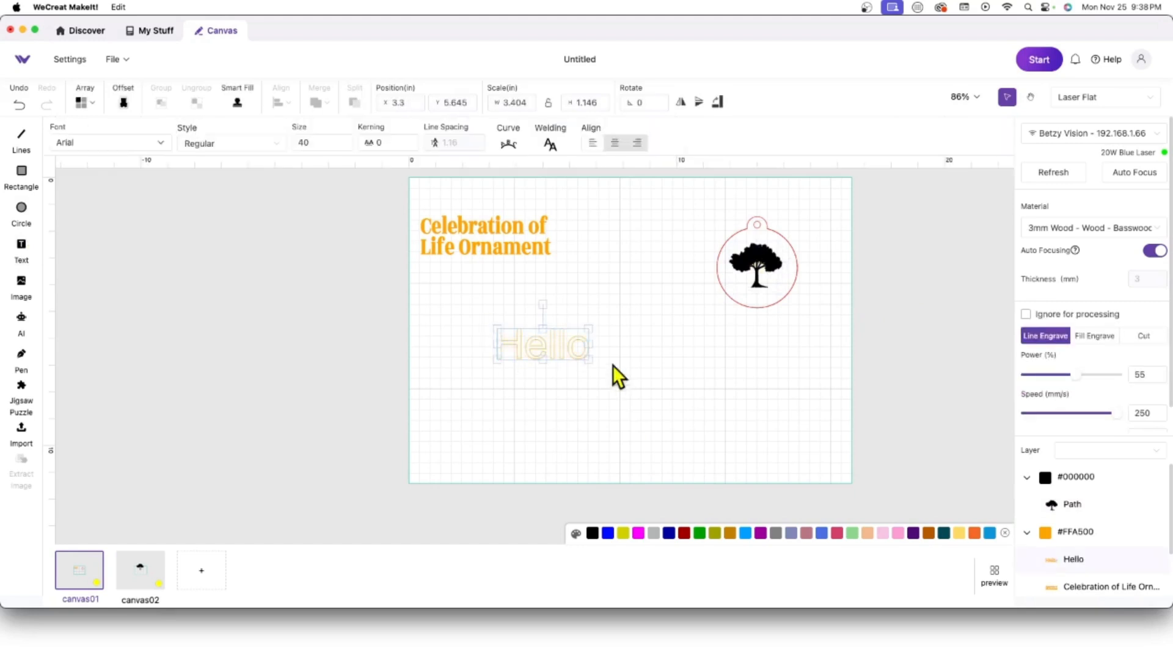
{"action": "left_click", "coordinate": [559, 344]}
{"action": "key", "text": "BackSpace"}
{"action": "key", "text": "BackSpace"}
{"action": "key", "text": "BackSpace"}
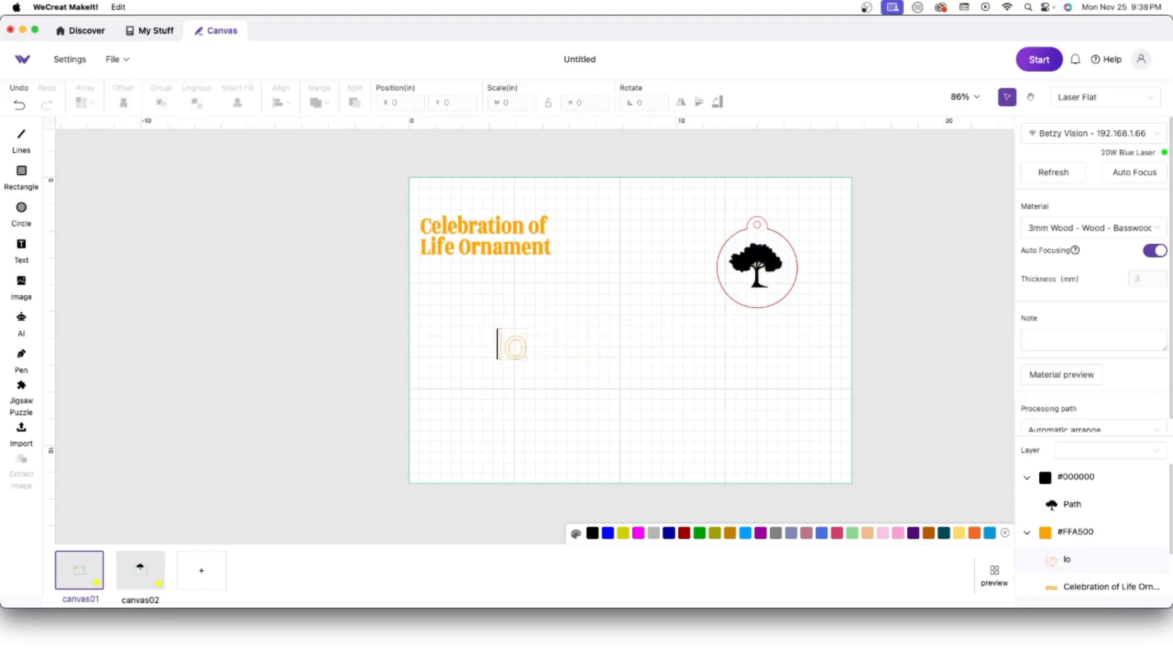
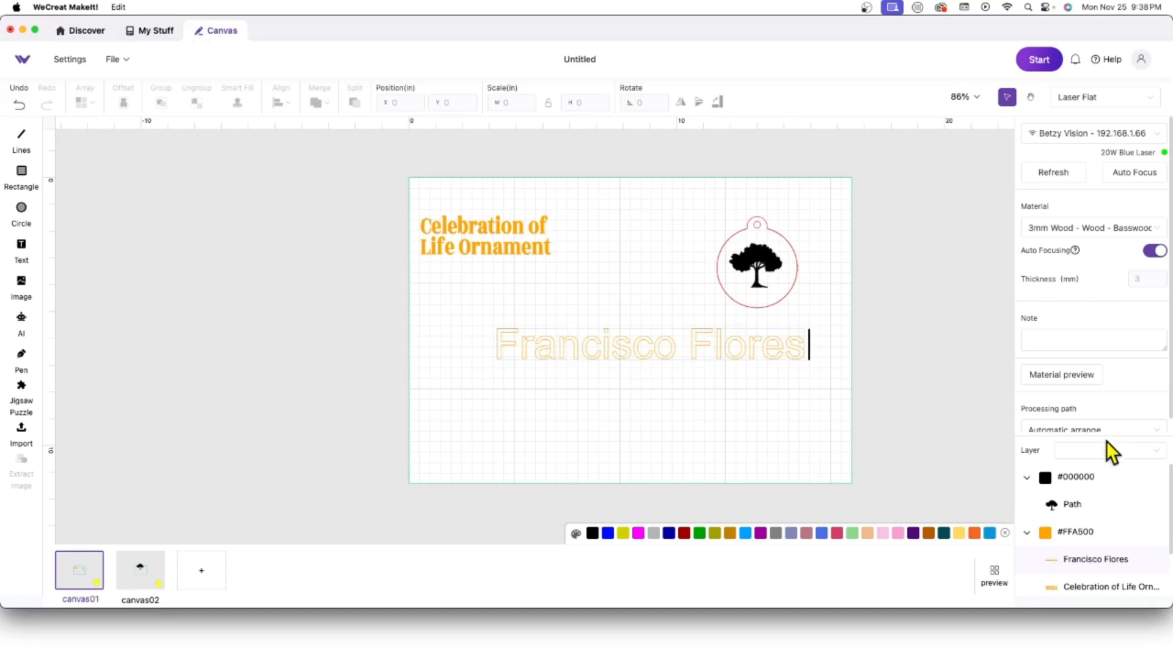
{"action": "left_click", "coordinate": [614, 356]}
Step: Set the name to SignPainter, weld it into one path, and set it to Fill Engrave
{"action": "left_click", "coordinate": [161, 147]}
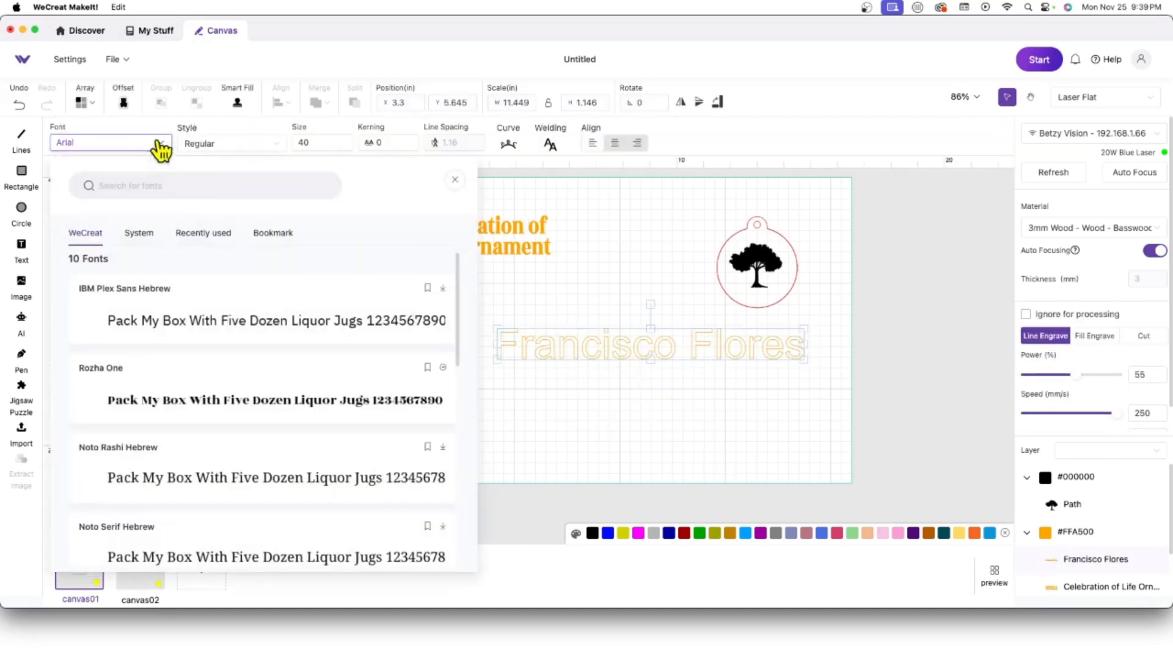
{"action": "left_click", "coordinate": [201, 240]}
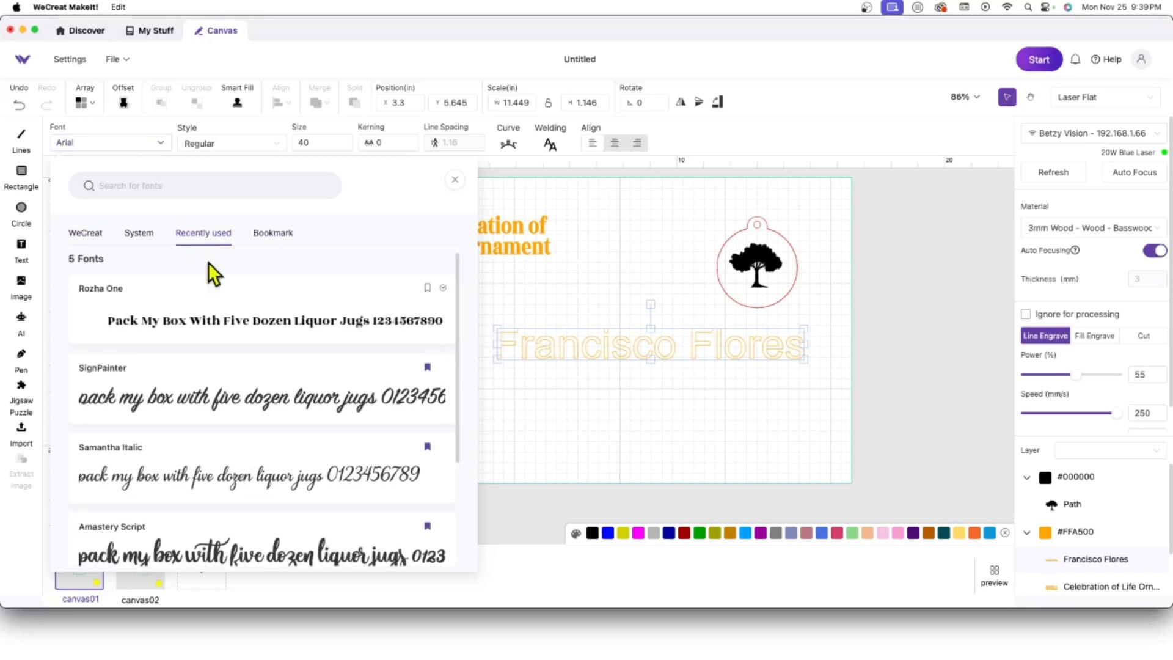
{"action": "left_click", "coordinate": [236, 396]}
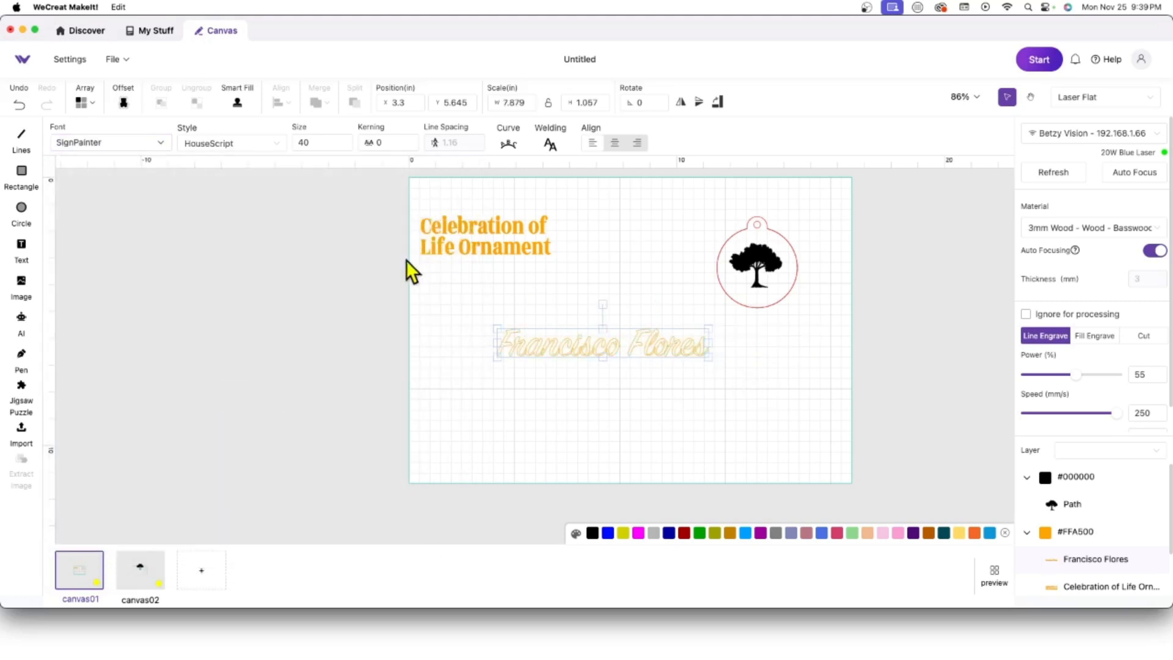
{"action": "left_click", "coordinate": [549, 145]}
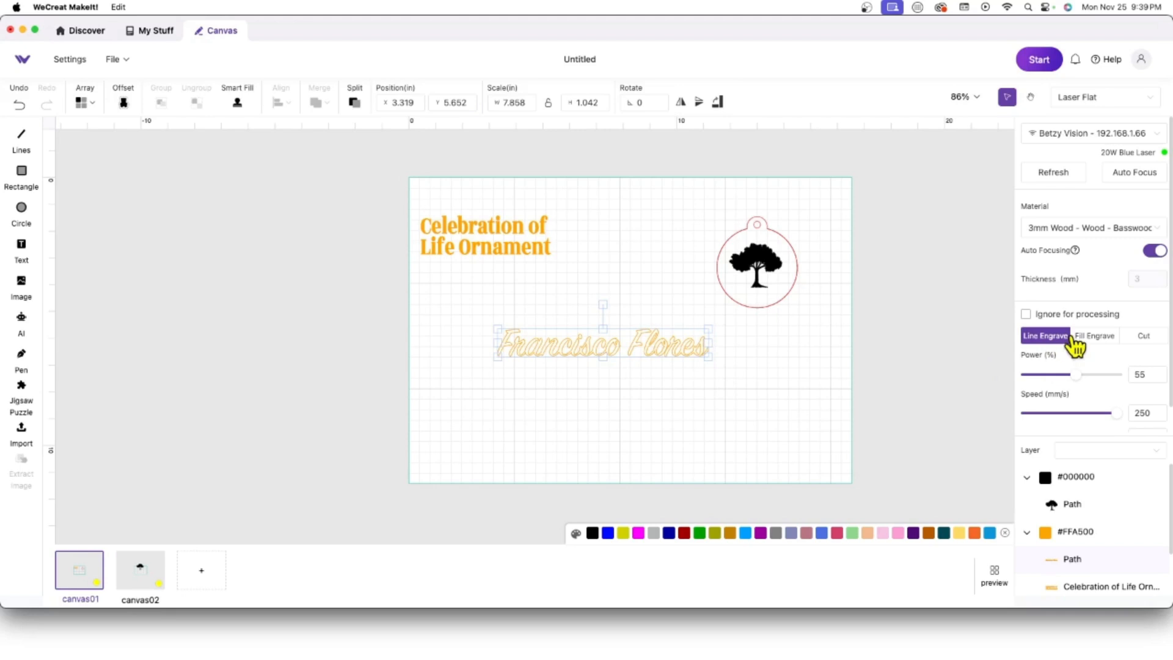
{"action": "left_click", "coordinate": [1097, 338]}
Step: Shrink the name to about 2.08 in wide and place it just below the tree
{"action": "left_click_drag", "start_coordinate": [711, 358], "coordinate": [770, 289]}
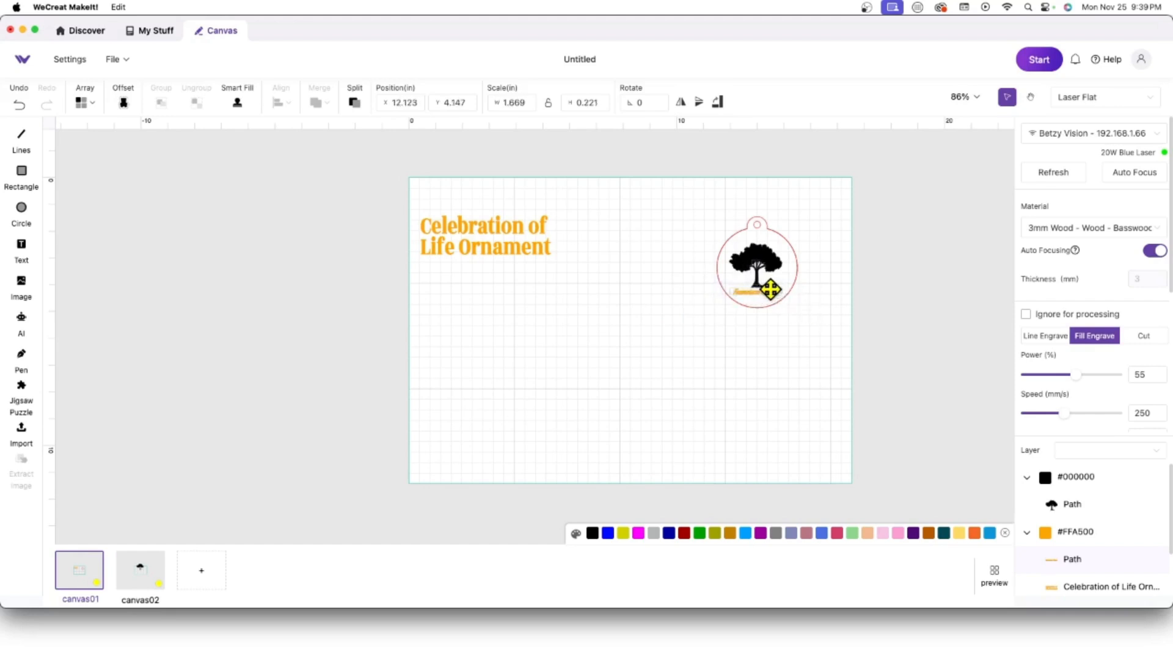
{"action": "left_click", "coordinate": [801, 352]}
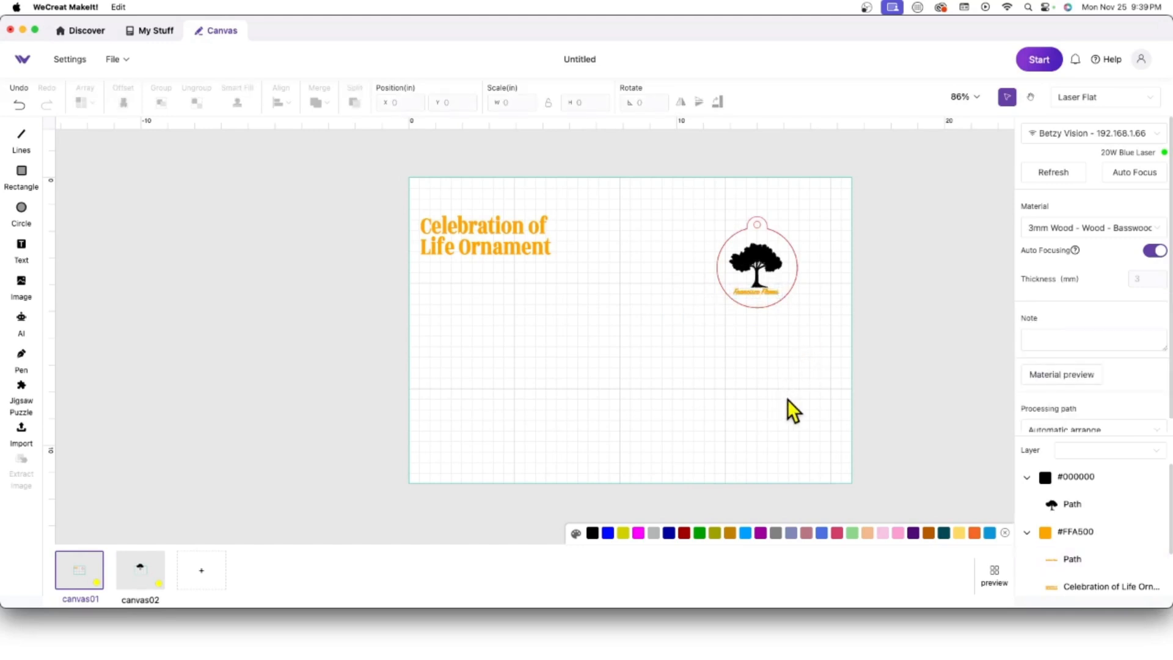
{"action": "left_click", "coordinate": [752, 257]}
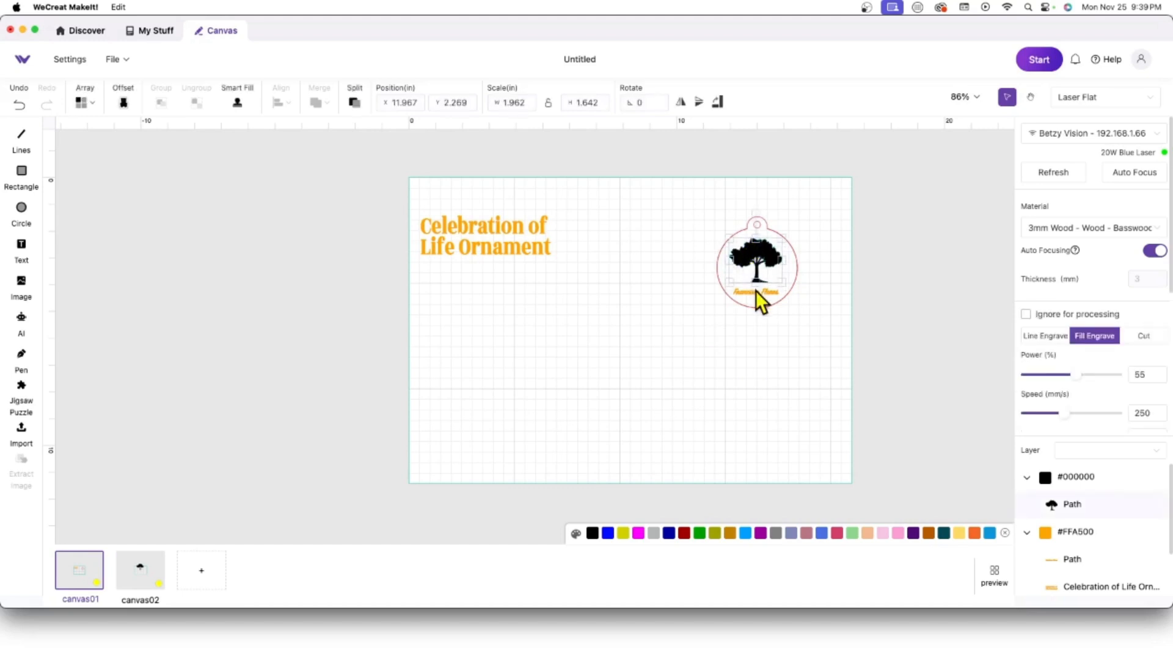
{"action": "left_click_drag", "start_coordinate": [760, 292], "coordinate": [760, 289]}
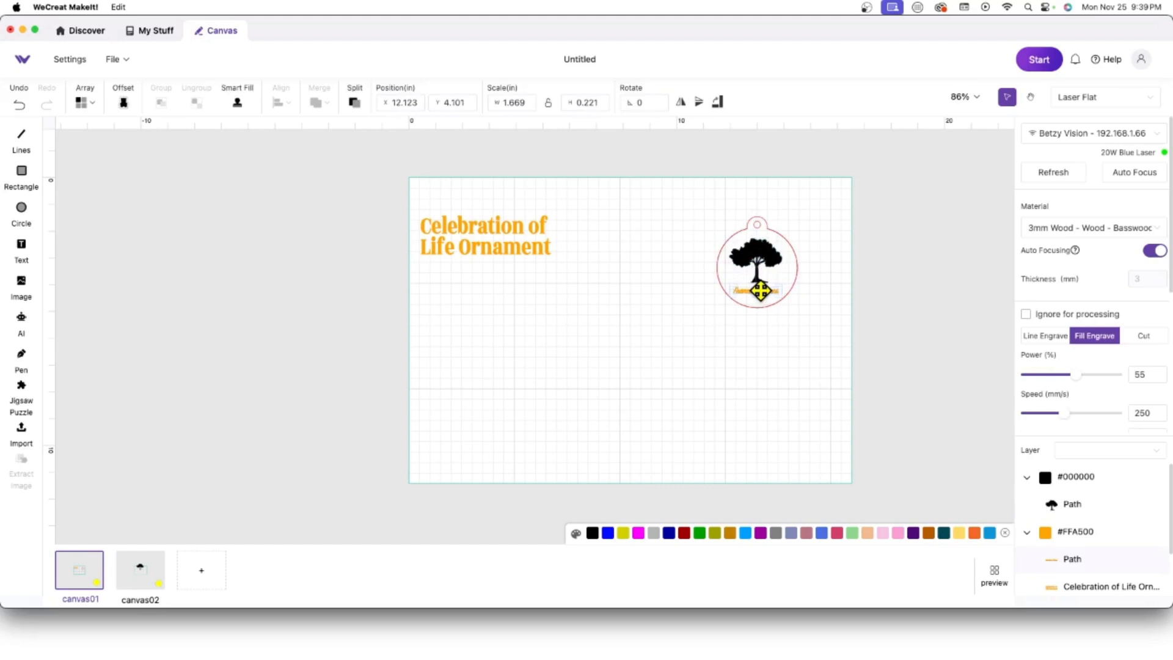
{"action": "left_click", "coordinate": [763, 298]}
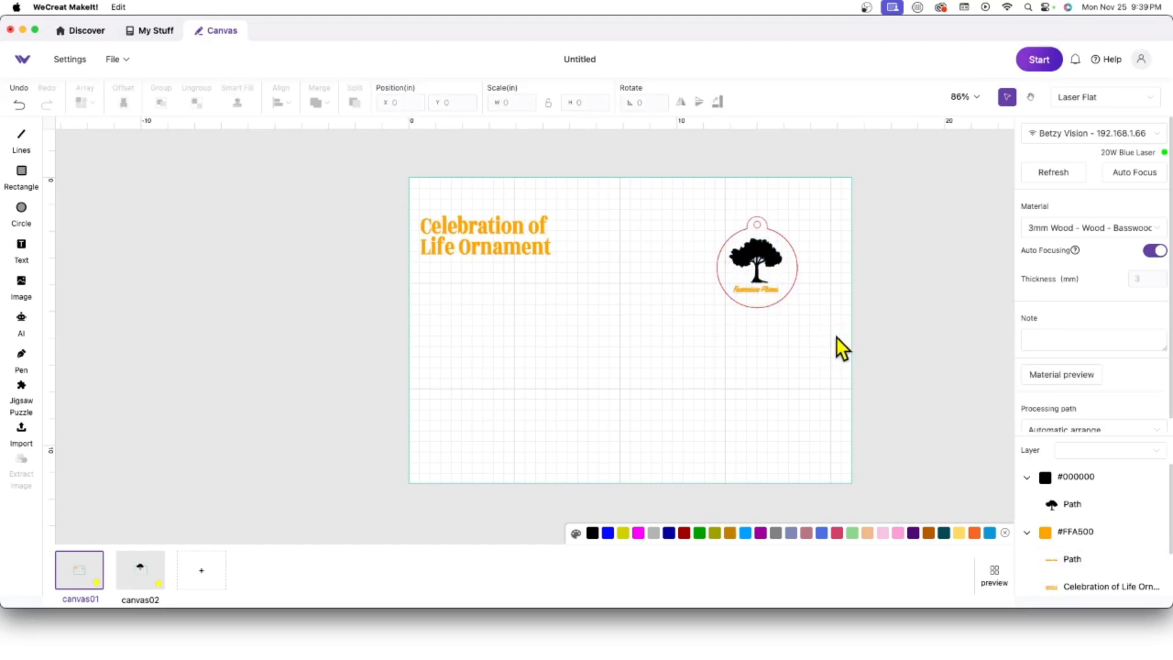
{"action": "left_click", "coordinate": [23, 210]}
Step: Draw a 3.80 × 3.80 in circle, then drag the Celebration of Life Ornament title left off the work area
{"action": "left_click_drag", "start_coordinate": [497, 319], "coordinate": [631, 438]}
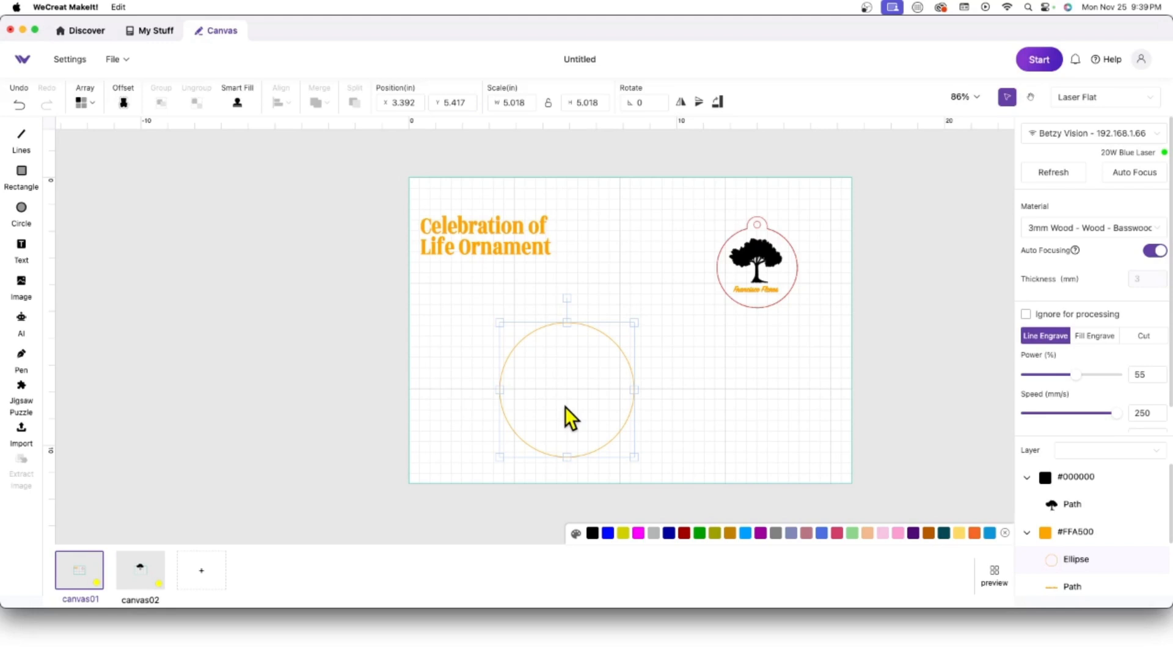
{"action": "left_click", "coordinate": [527, 103]}
{"action": "type", "text": "3.80"}
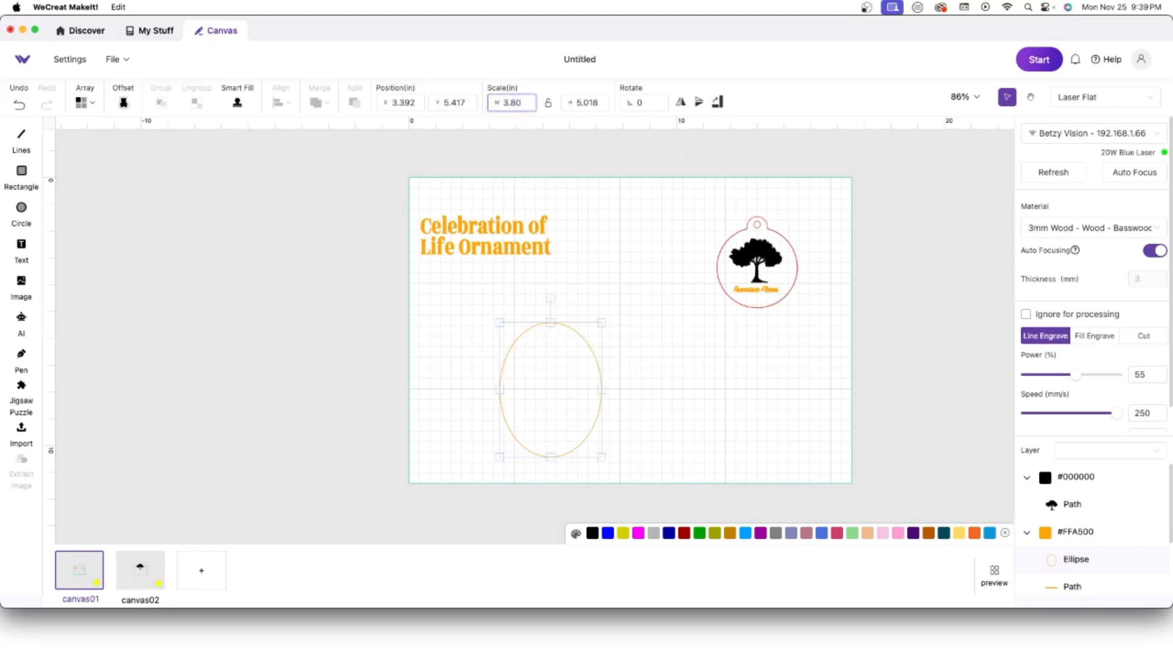
{"action": "left_click", "coordinate": [599, 102]}
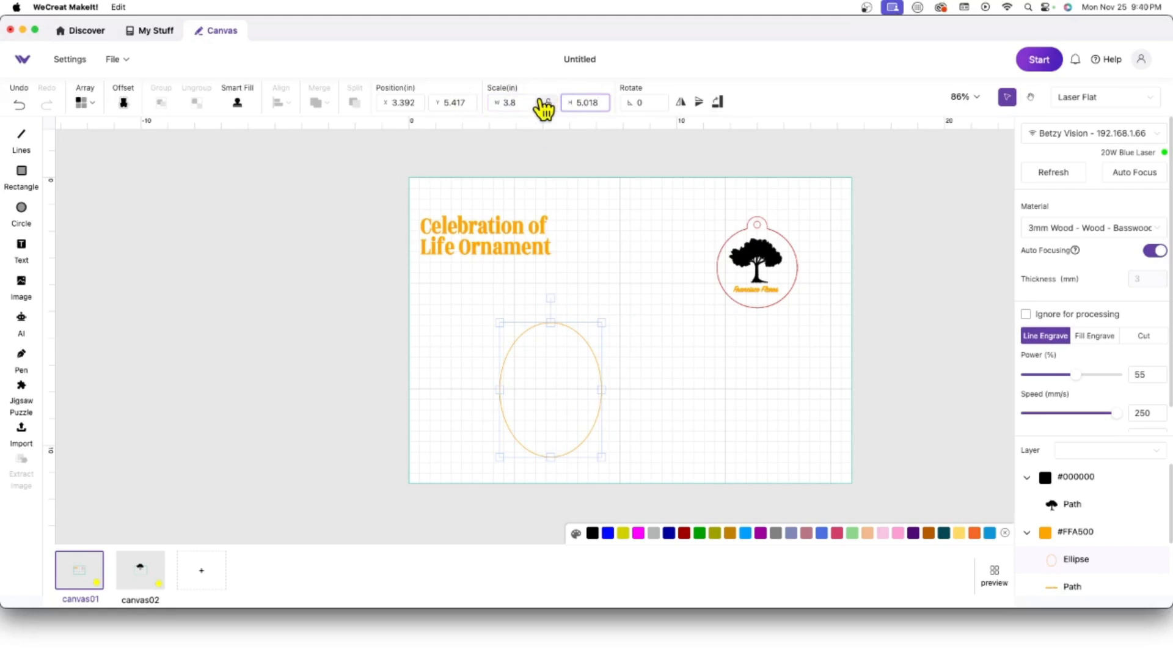
{"action": "key", "text": "BackSpace"}
{"action": "key", "text": "BackSpace"}
{"action": "key", "text": "BackSpace"}
{"action": "key", "text": "BackSpace"}
{"action": "key", "text": "BackSpace"}
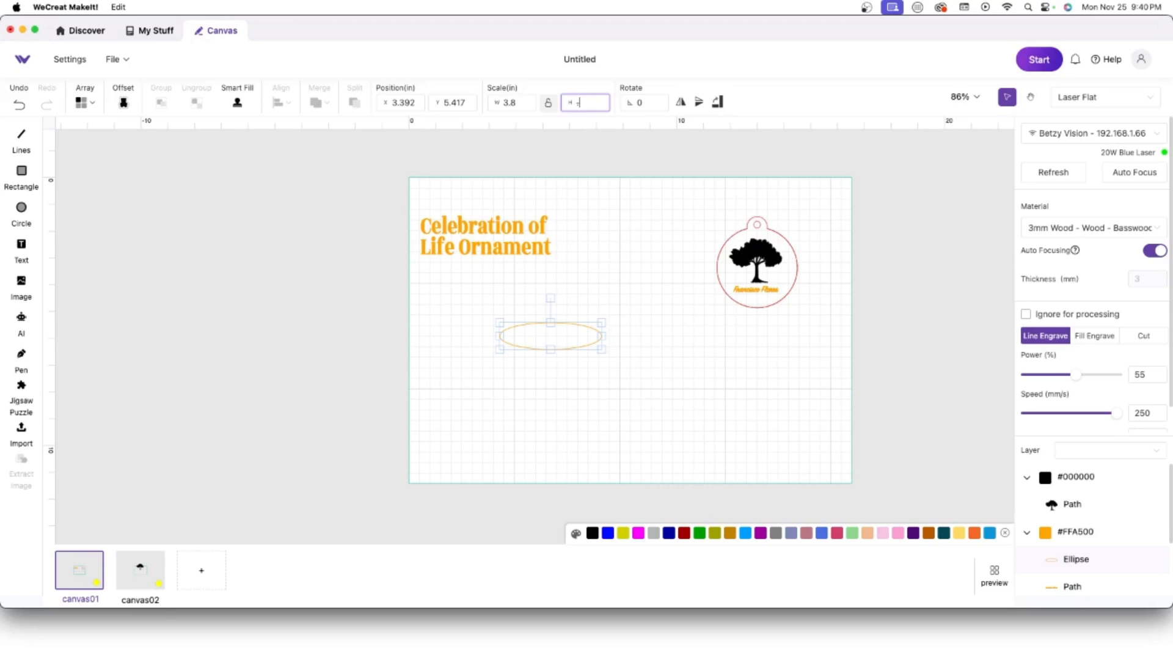
{"action": "type", "text": "3.80"}
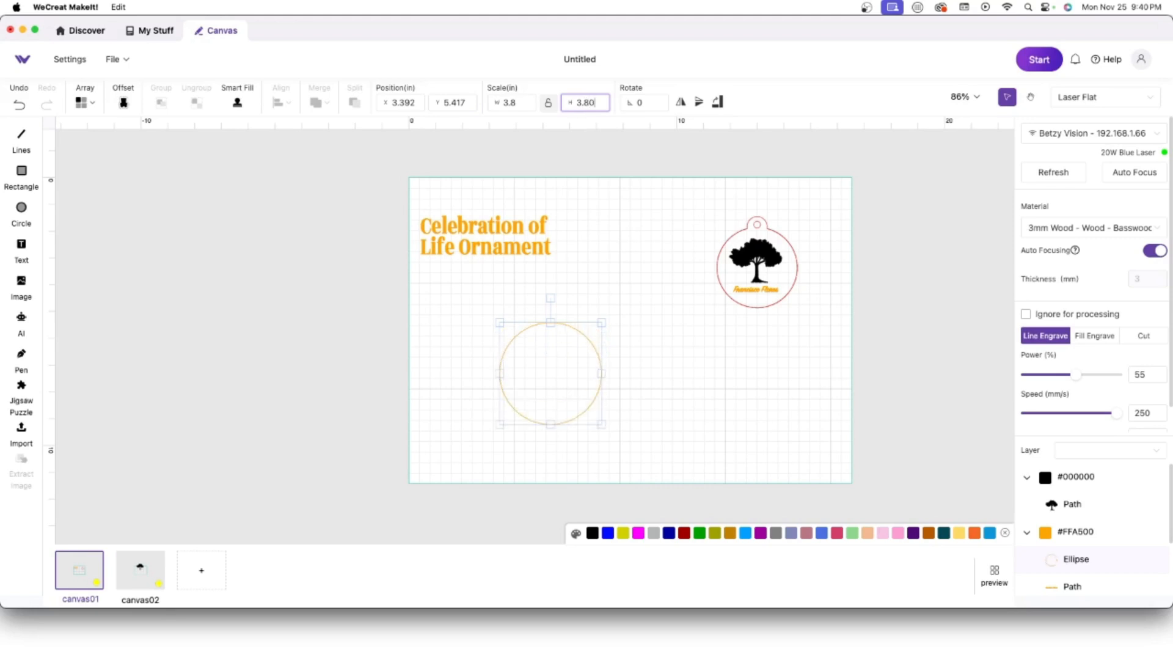
{"action": "key", "text": "Return"}
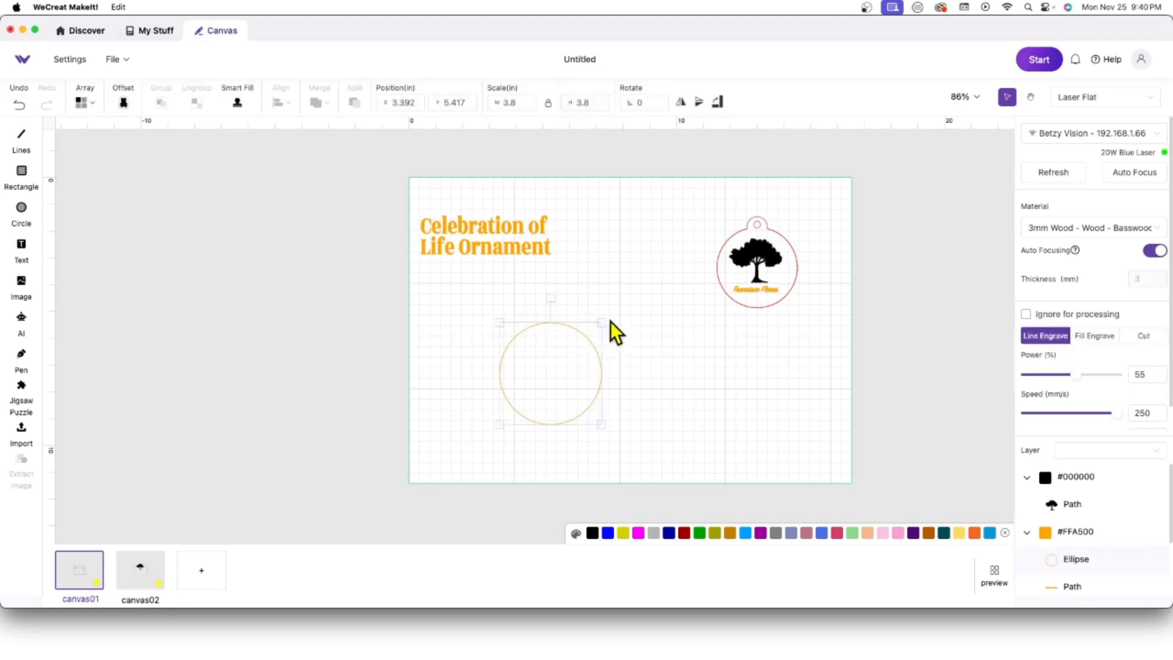
{"action": "left_click_drag", "start_coordinate": [606, 271], "coordinate": [413, 189]}
{"action": "left_click_drag", "start_coordinate": [445, 226], "coordinate": [142, 226]}
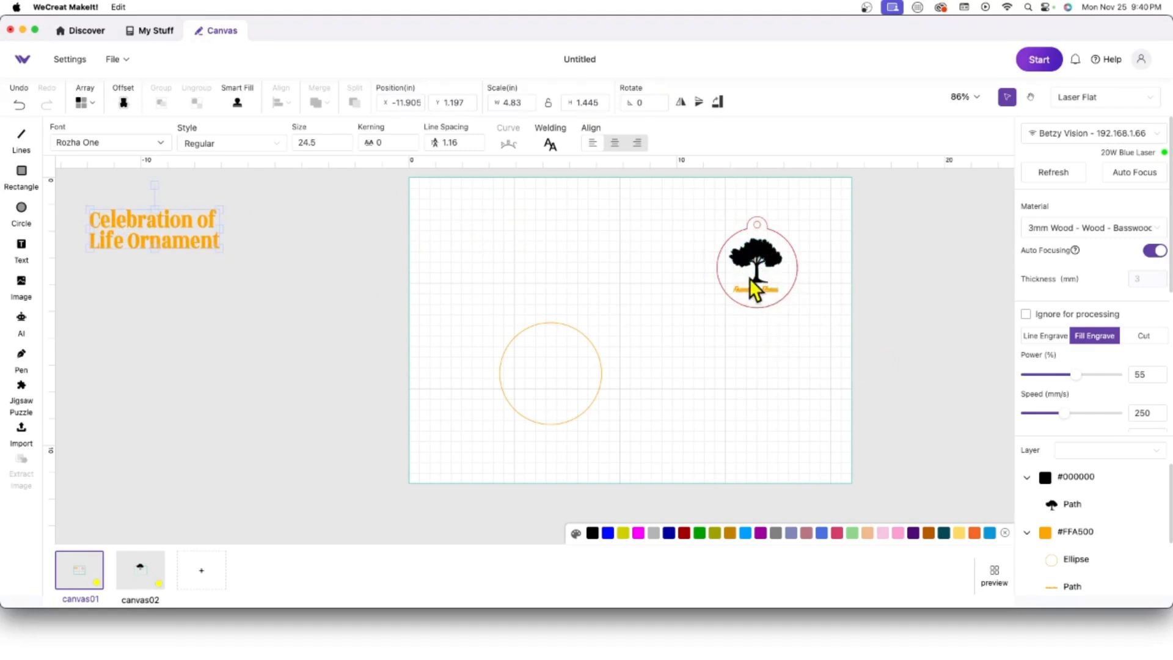
Step: Move the finished tree ornament left of the work area, then shift the 3.8-inch circle toward centre
{"action": "left_click_drag", "start_coordinate": [819, 315], "coordinate": [631, 170]}
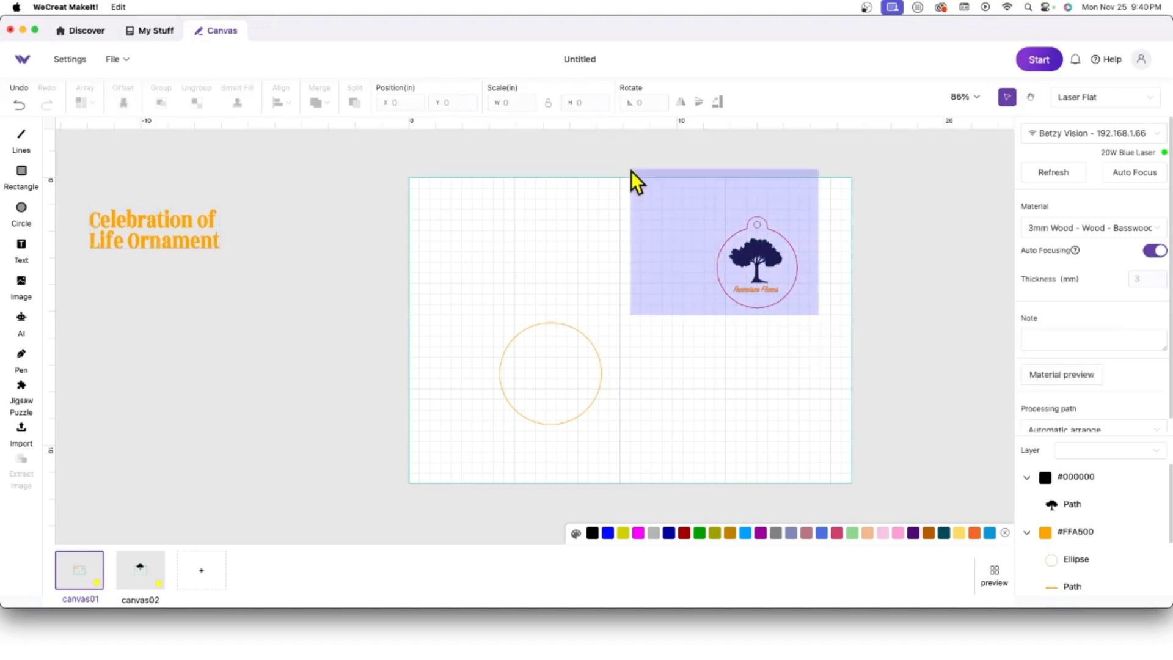
{"action": "left_click_drag", "start_coordinate": [754, 242], "coordinate": [260, 333]}
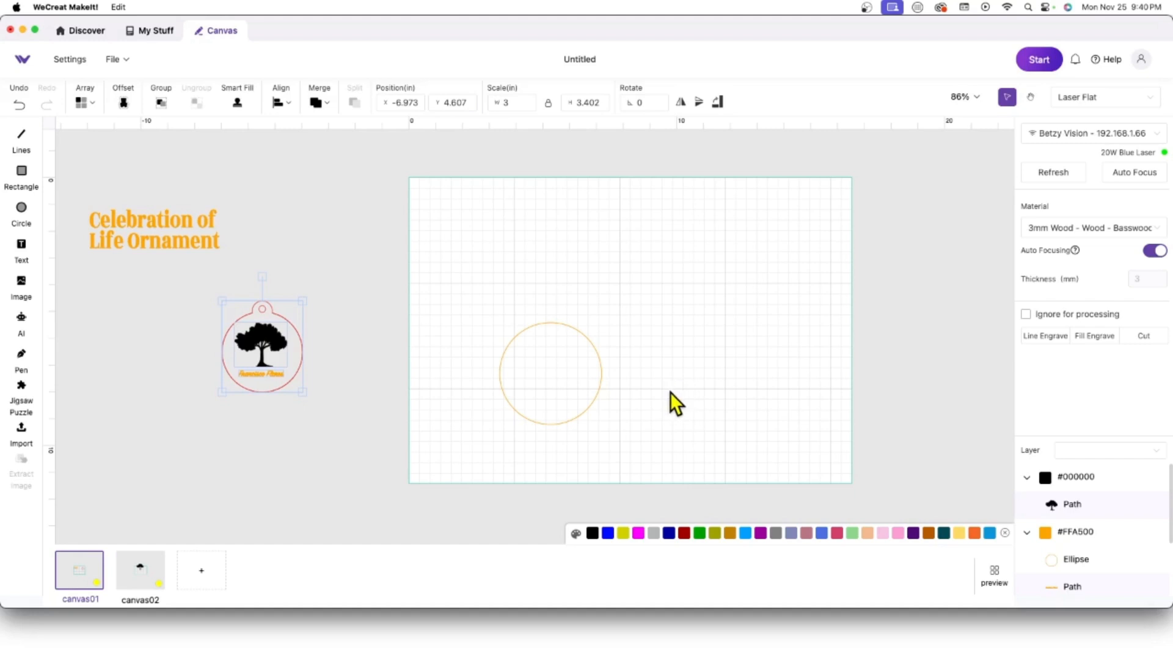
{"action": "left_click_drag", "start_coordinate": [644, 438], "coordinate": [428, 241]}
{"action": "left_click_drag", "start_coordinate": [530, 378], "coordinate": [574, 387]}
{"action": "left_click_drag", "start_coordinate": [646, 450], "coordinate": [618, 372]}
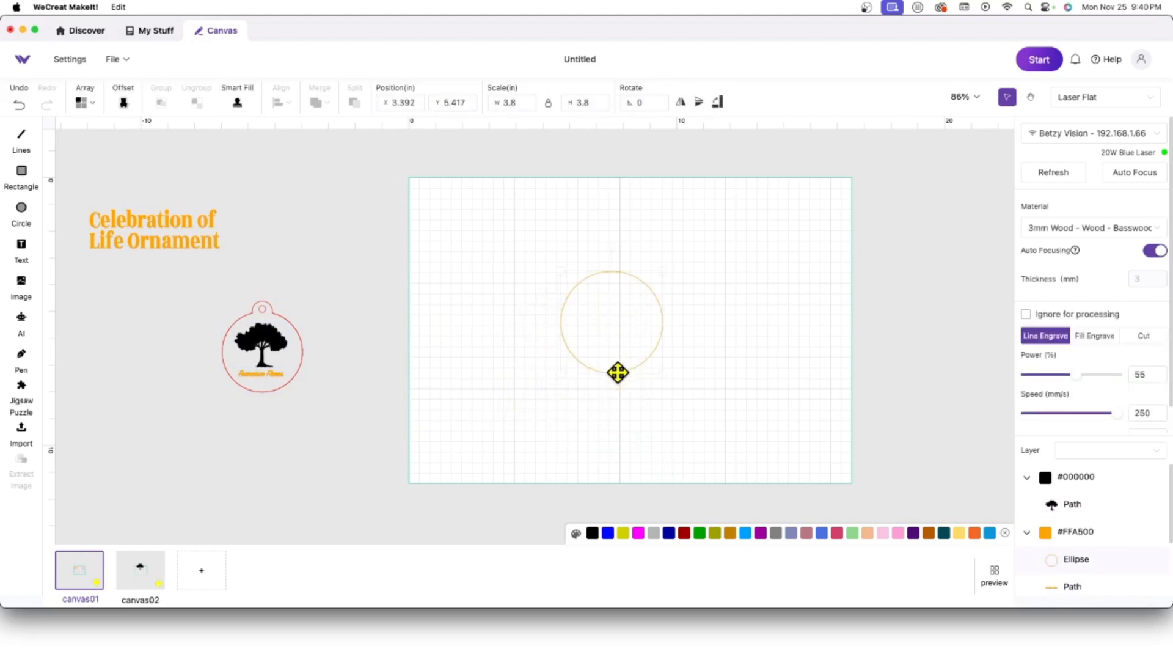
Step: Refresh the camera image and position the 3.8-inch circle over the wood at X 5.9, Y 3.181 in
{"action": "left_click", "coordinate": [1054, 176]}
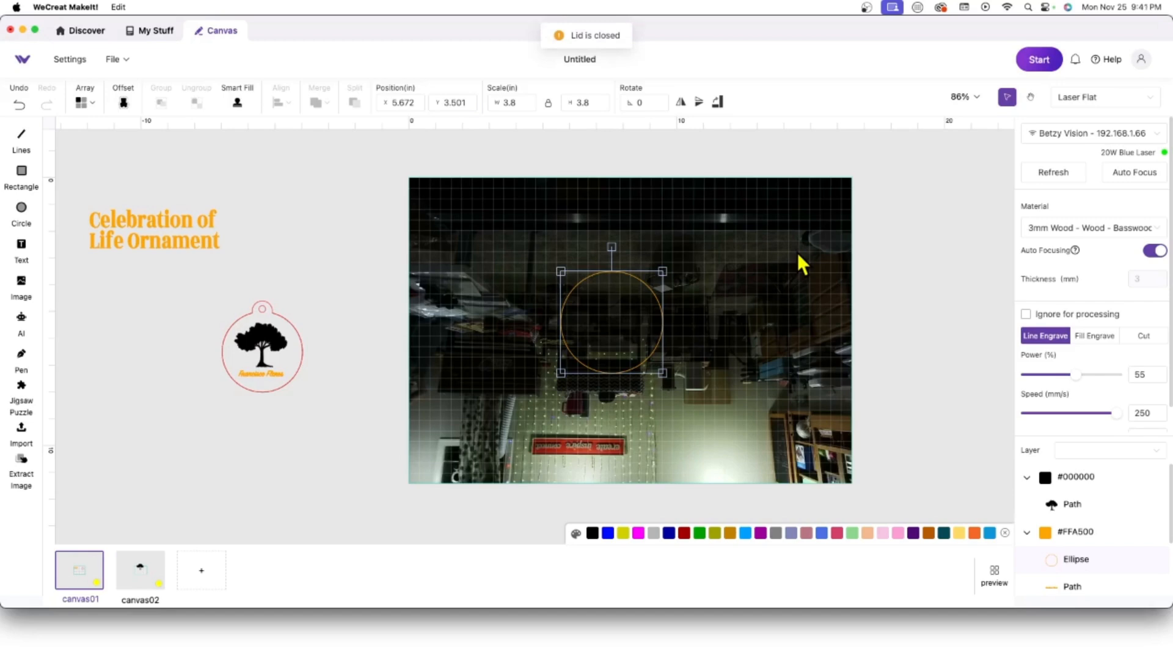
{"action": "left_click", "coordinate": [1045, 179]}
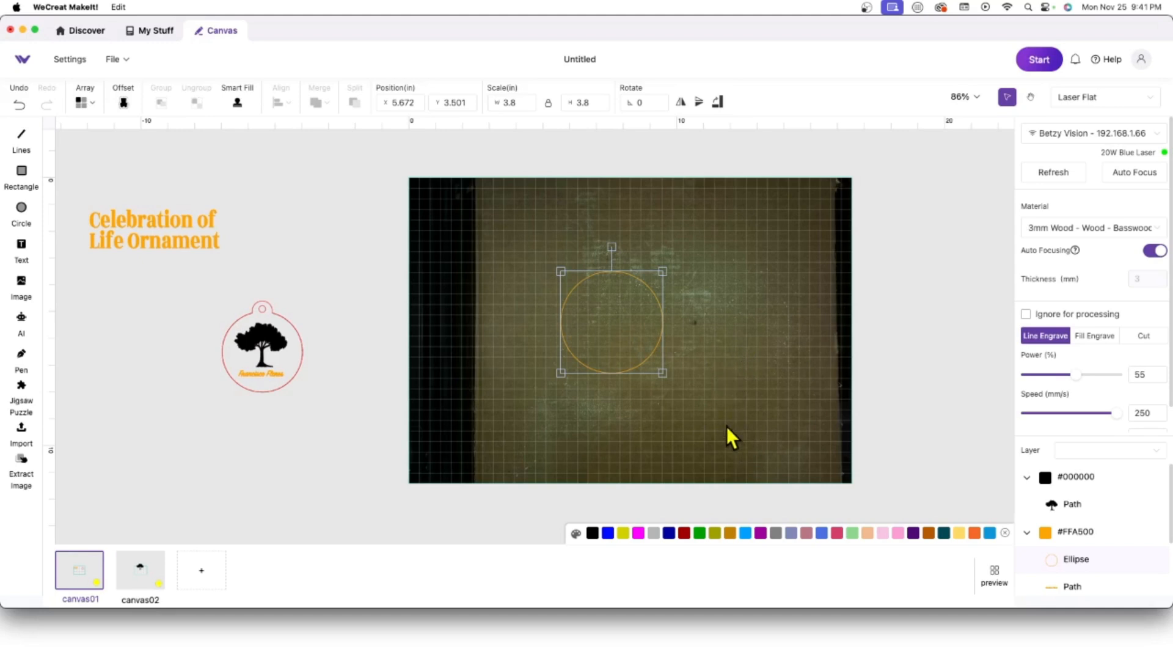
{"action": "left_click_drag", "start_coordinate": [727, 428], "coordinate": [540, 264]}
{"action": "left_click_drag", "start_coordinate": [609, 372], "coordinate": [615, 364]}
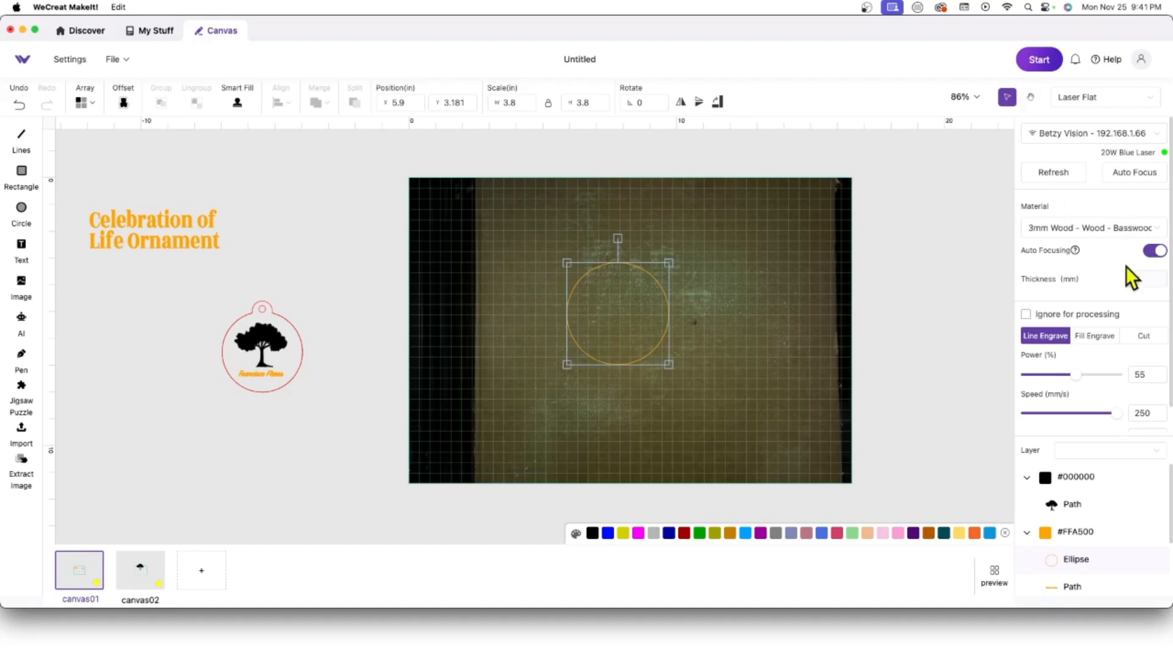
Step: Give the circle power 65 and speed 210, then auto-focus to measure 10.95 mm thickness
{"action": "double_click", "coordinate": [1141, 374]}
{"action": "type", "text": "65"}
{"action": "double_click", "coordinate": [1144, 413]}
{"action": "type", "text": "21"}
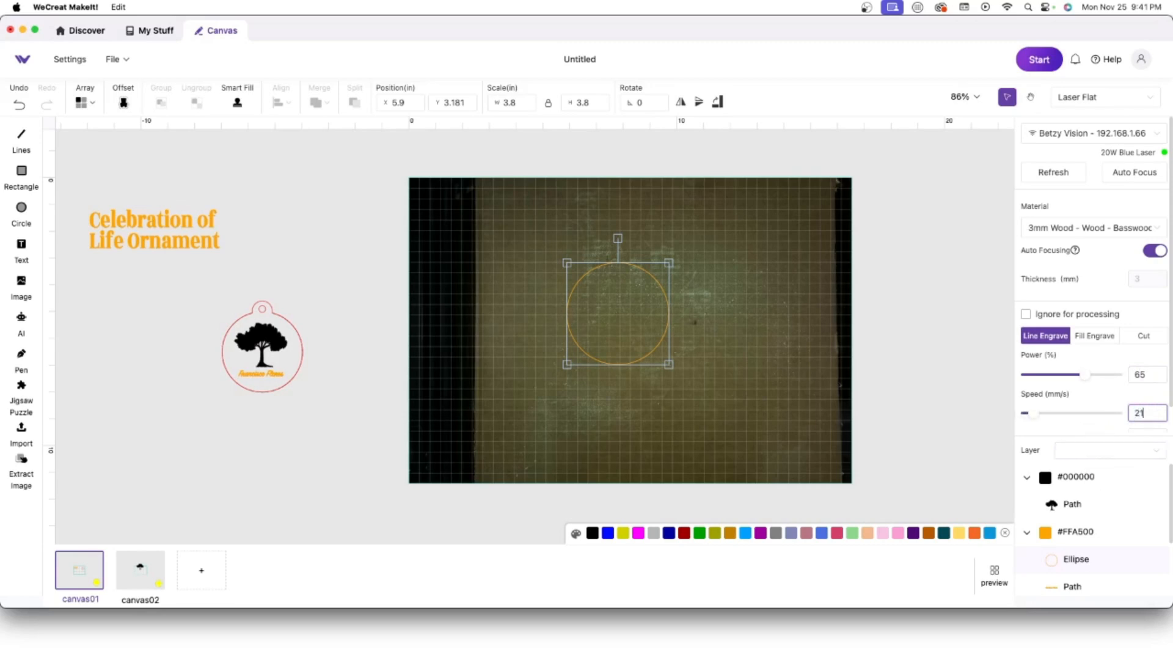
{"action": "type", "text": "0"}
{"action": "left_click", "coordinate": [1133, 174]}
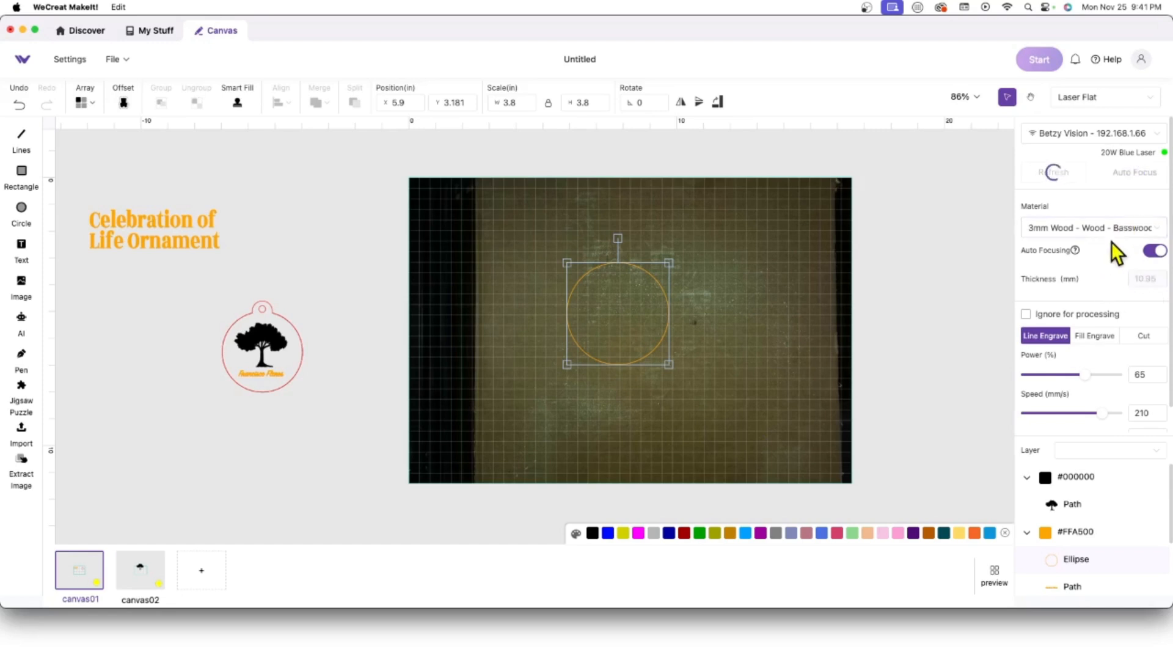
Step: Start the circle job, accept the border warning, send it to the laser and minimise the progress window
{"action": "left_click", "coordinate": [1038, 59]}
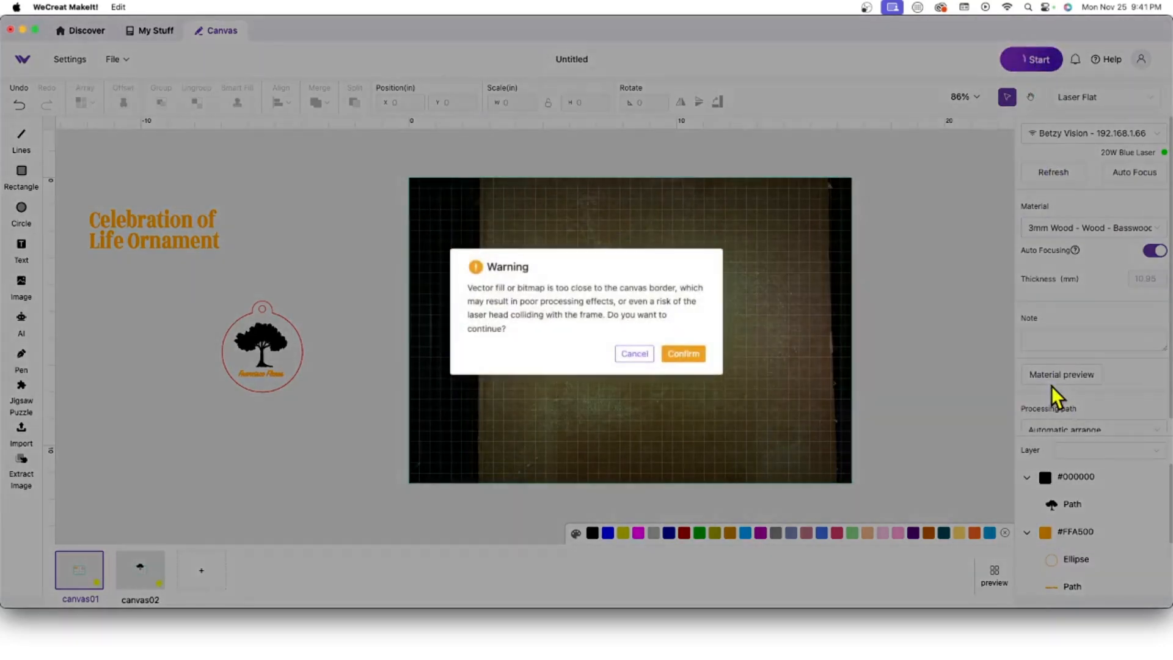
{"action": "left_click", "coordinate": [679, 356]}
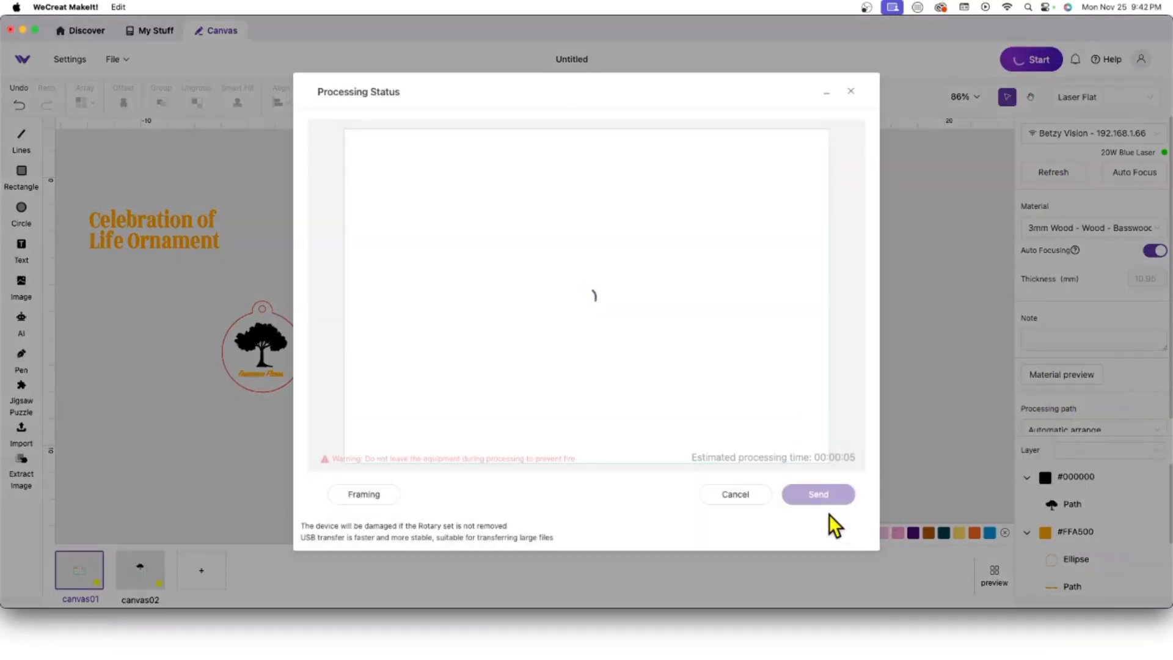
{"action": "left_click", "coordinate": [820, 494]}
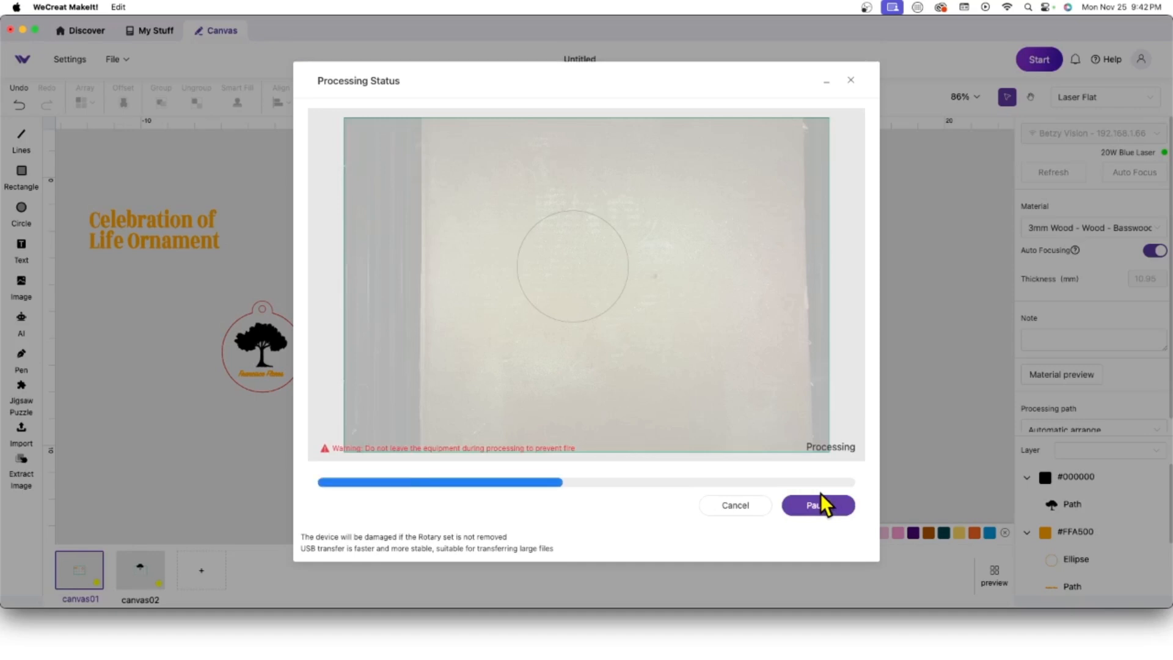
{"action": "left_click", "coordinate": [826, 83]}
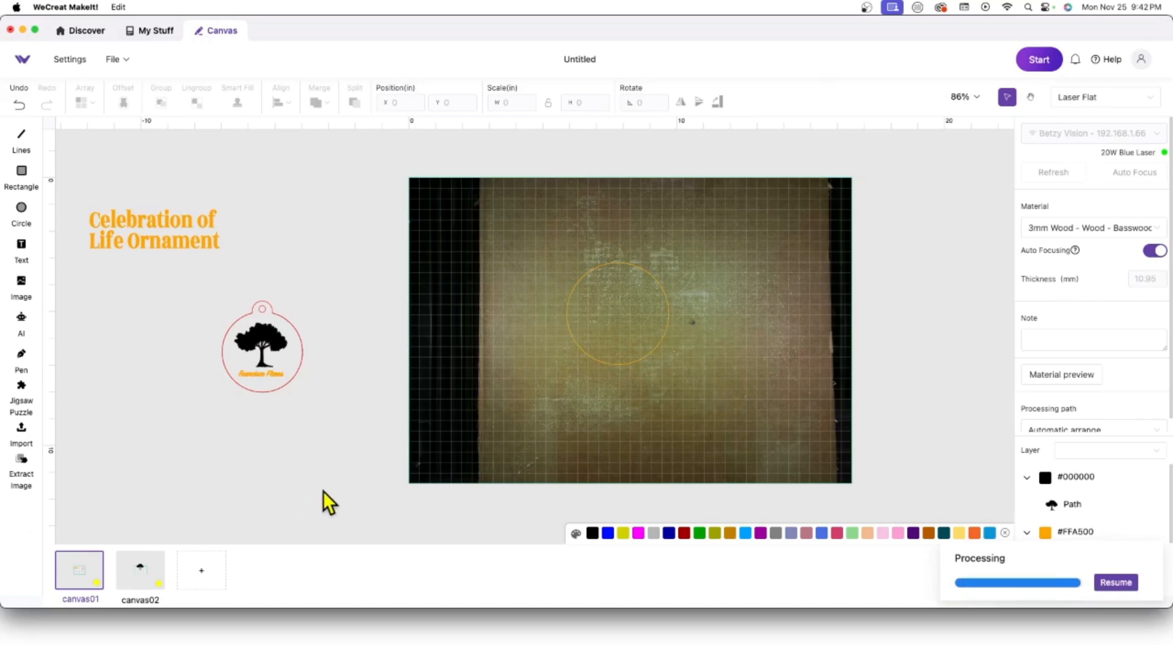
Step: Move the Tree of Life design into the orange circle and refresh the camera to show the cut disc
{"action": "left_click_drag", "start_coordinate": [300, 344], "coordinate": [357, 205]}
{"action": "mouse_move", "coordinate": [330, 398]}
{"action": "left_mouse_down"}
{"action": "mouse_move", "coordinate": [199, 332]}
{"action": "mouse_move", "coordinate": [194, 309]}
{"action": "left_mouse_up"}
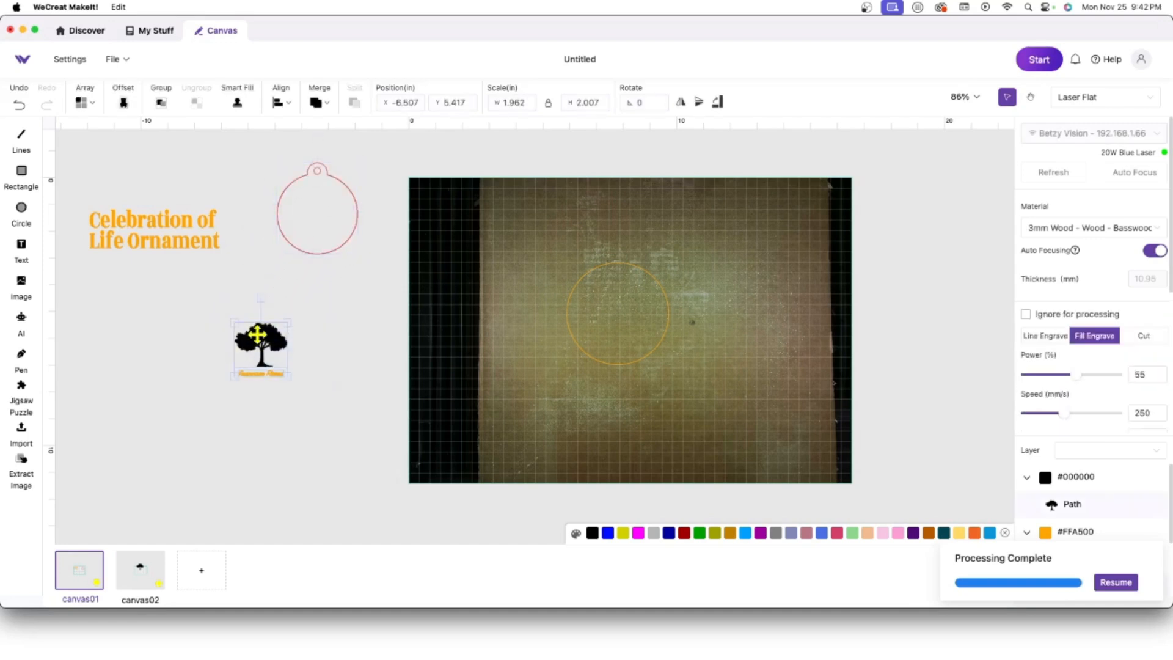
{"action": "left_click_drag", "start_coordinate": [258, 336], "coordinate": [614, 305]}
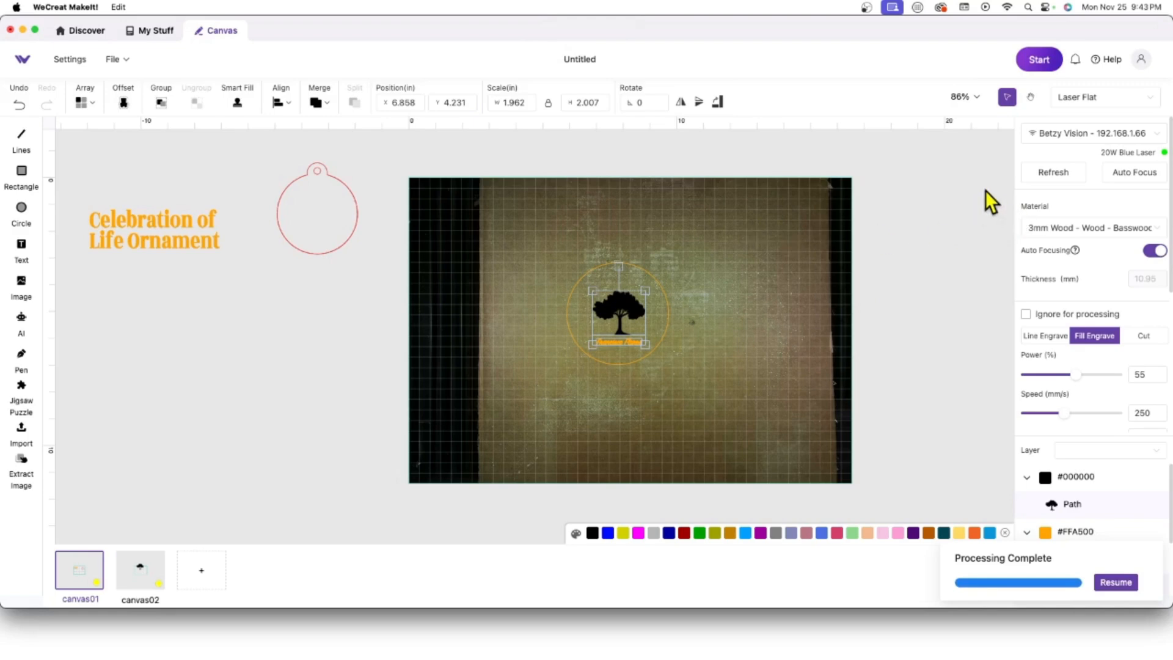
{"action": "left_click", "coordinate": [1053, 172]}
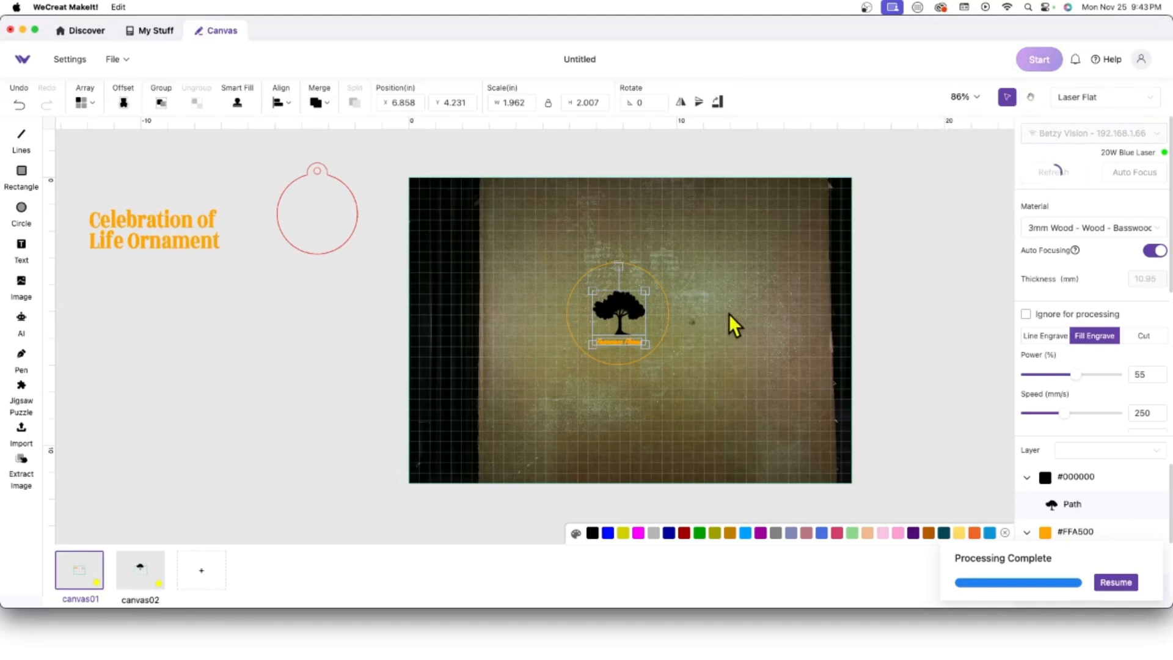
{"action": "left_click", "coordinate": [668, 311]}
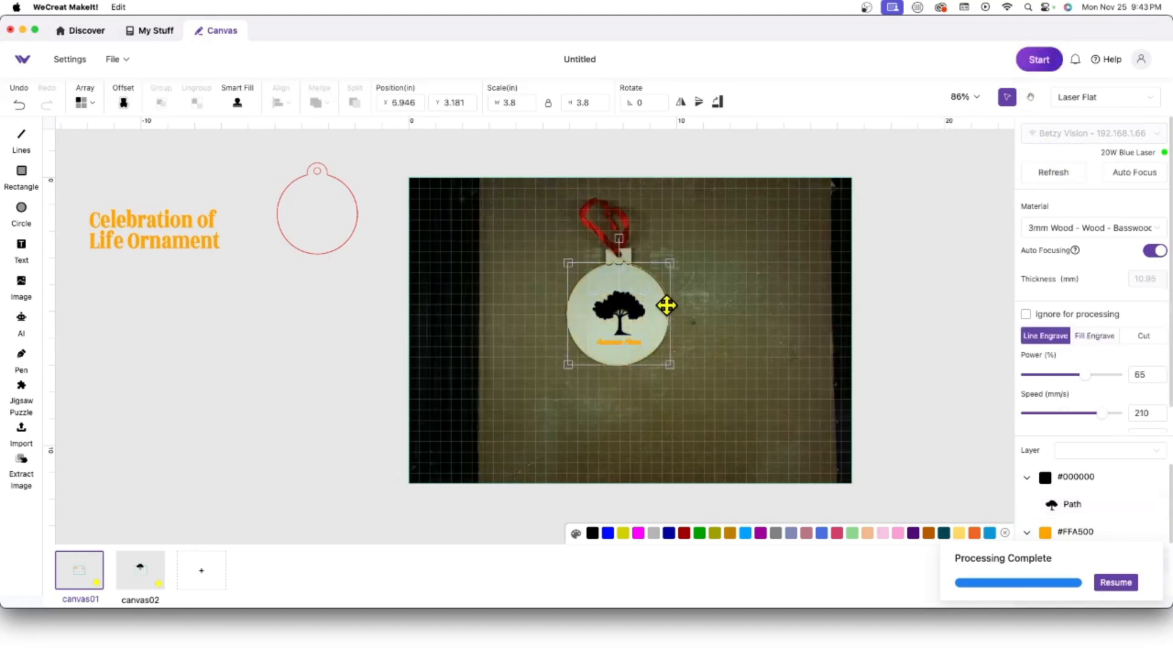
Step: Set the #FFA500 orange layer's objects to Ignore so they are not processed
{"action": "left_click", "coordinate": [20, 105]}
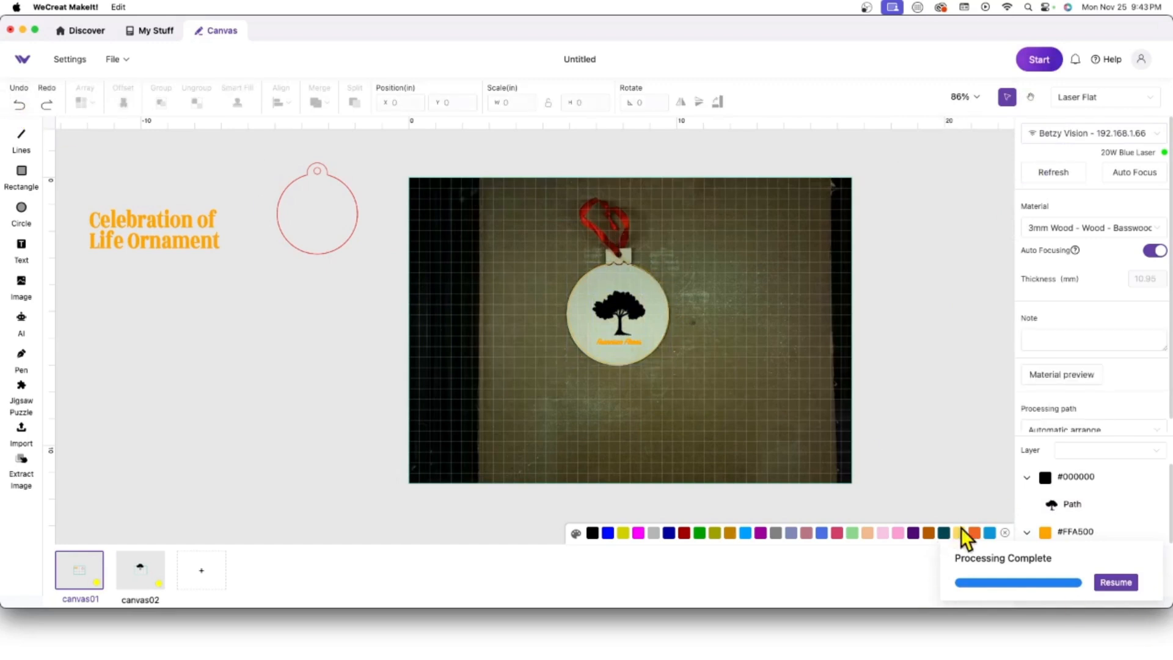
{"action": "left_click", "coordinate": [1047, 532]}
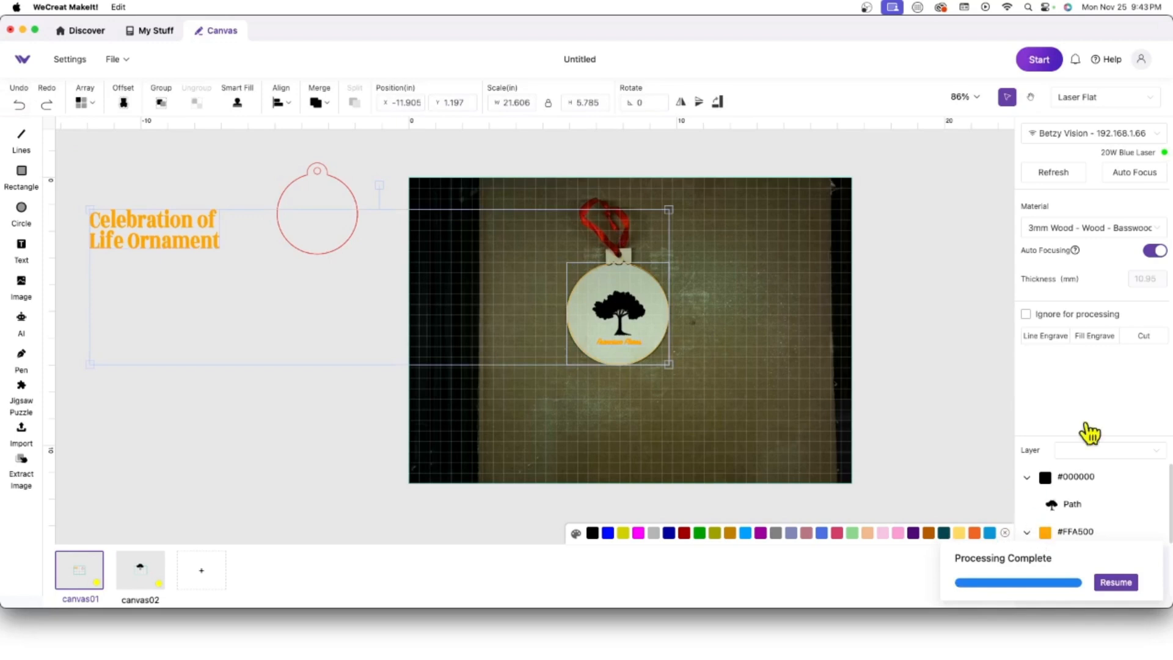
{"action": "left_click", "coordinate": [1026, 314]}
{"action": "left_click", "coordinate": [889, 403]}
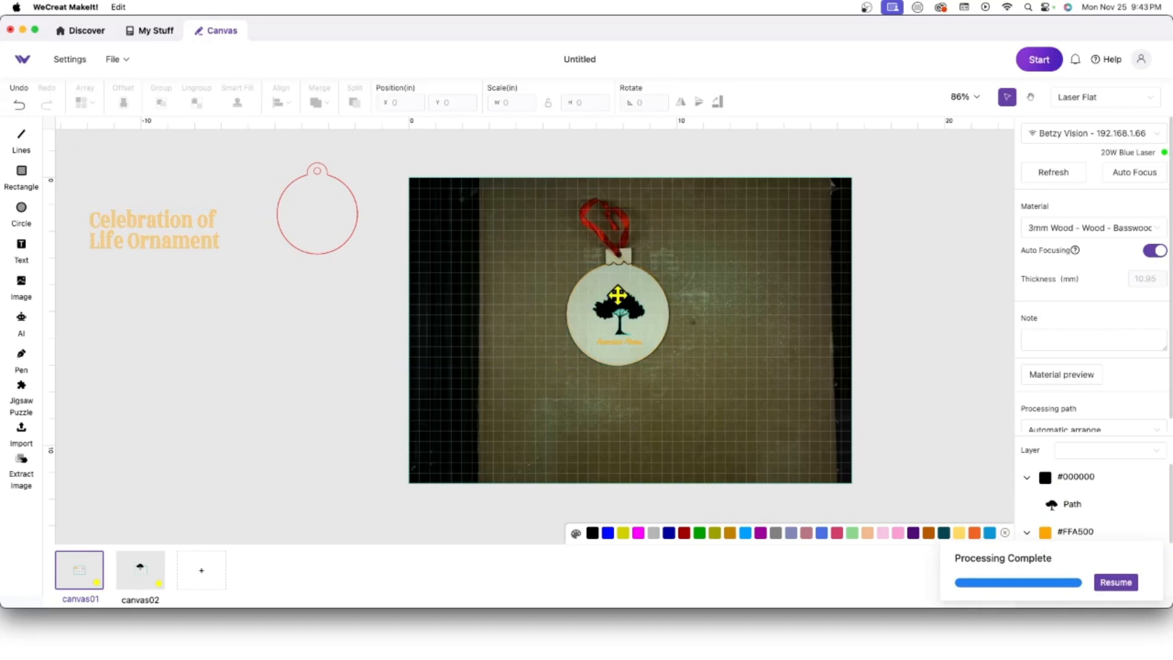
Step: Enlarge and reposition the tree, and scale the name text to 2.281 × 0.403 in beneath it
{"action": "left_click", "coordinate": [635, 327]}
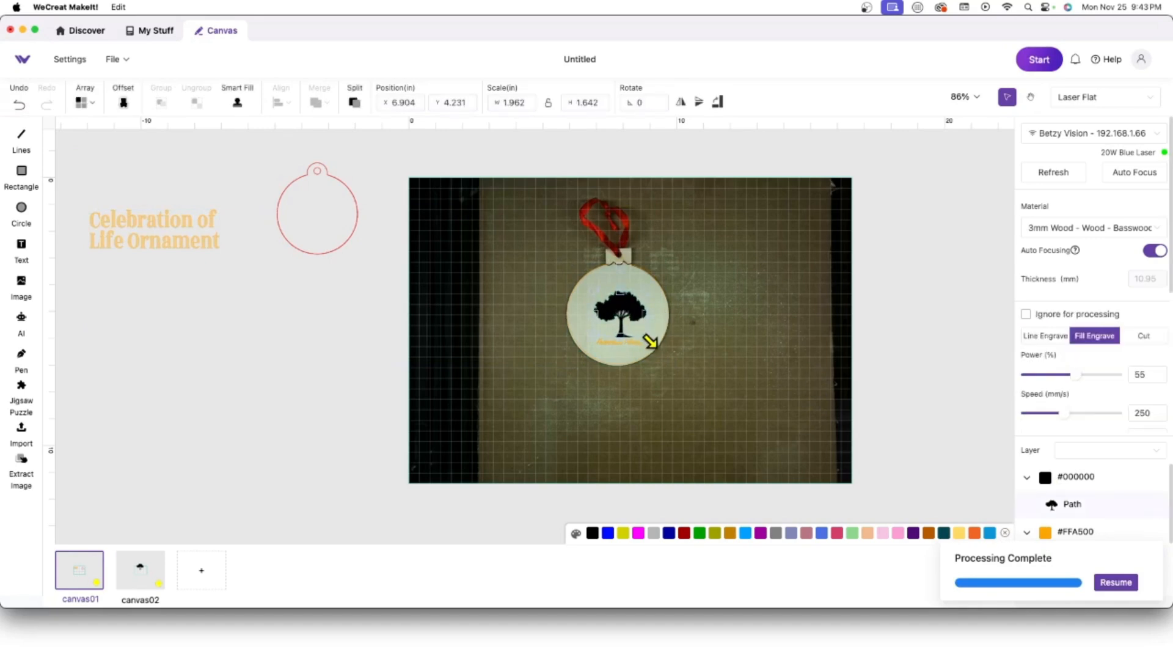
{"action": "left_click_drag", "start_coordinate": [646, 337], "coordinate": [663, 350]}
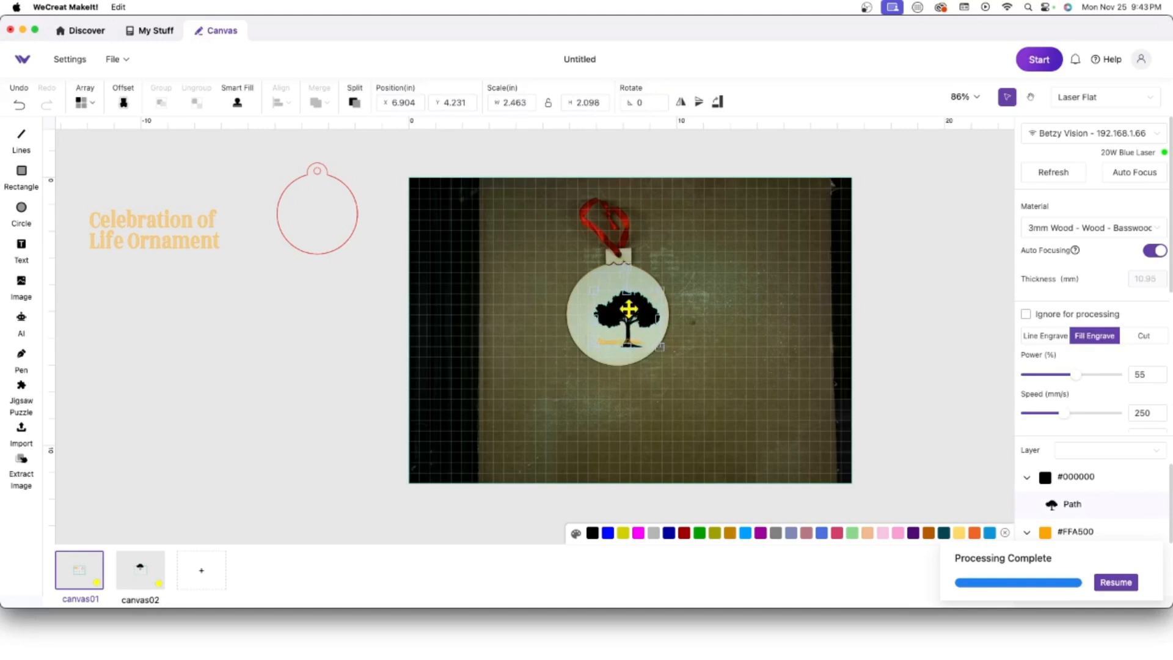
{"action": "left_click_drag", "start_coordinate": [629, 311], "coordinate": [619, 297]}
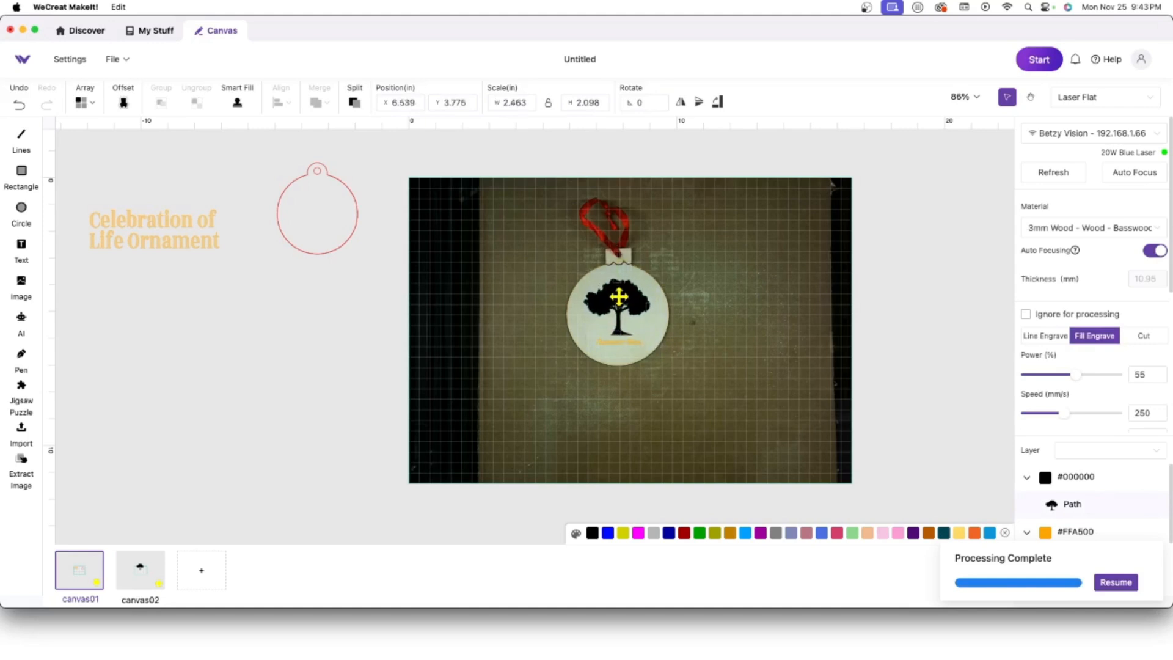
{"action": "left_click", "coordinate": [644, 365]}
{"action": "left_click", "coordinate": [619, 340]}
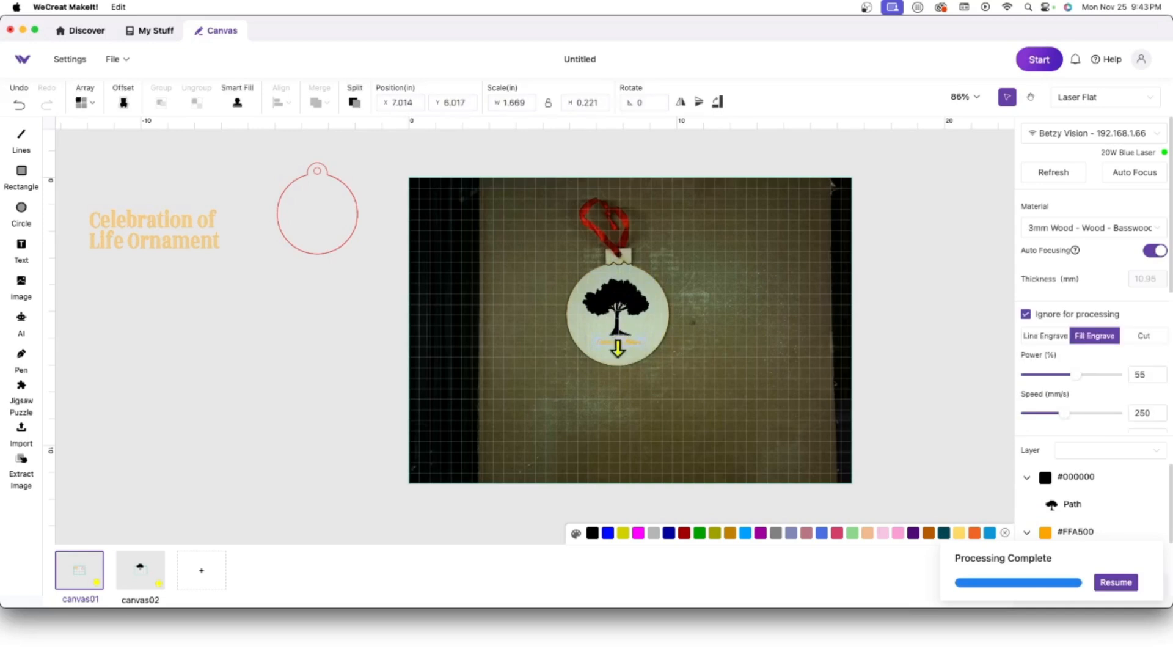
{"action": "left_click_drag", "start_coordinate": [591, 351], "coordinate": [578, 351]}
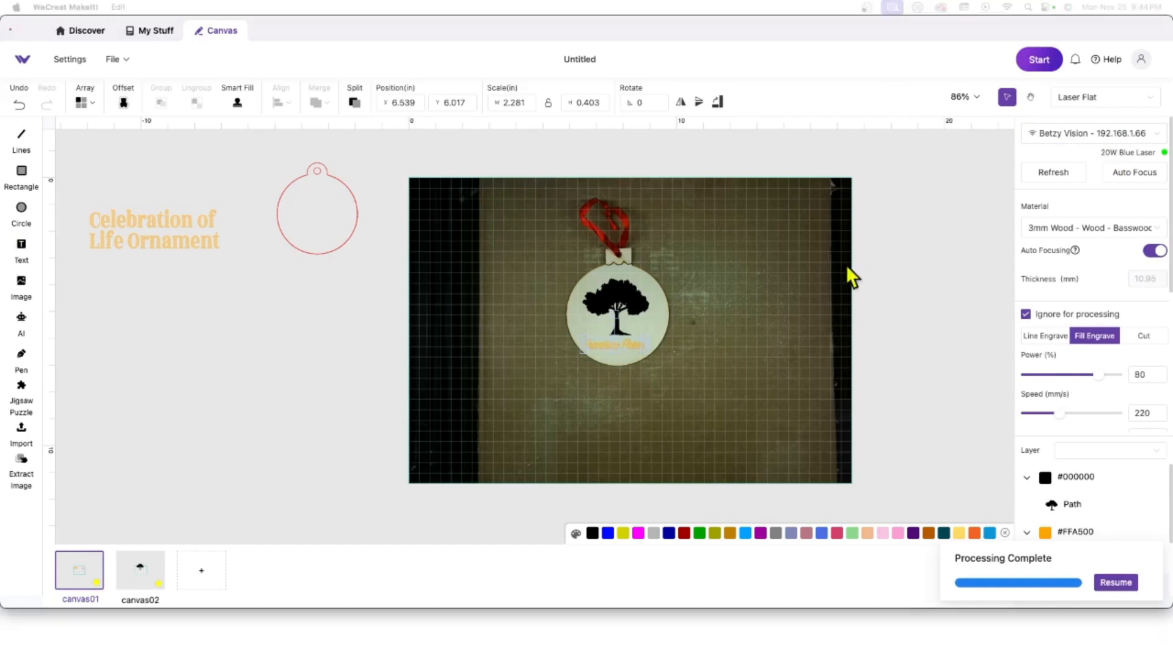
{"action": "left_click", "coordinate": [679, 383]}
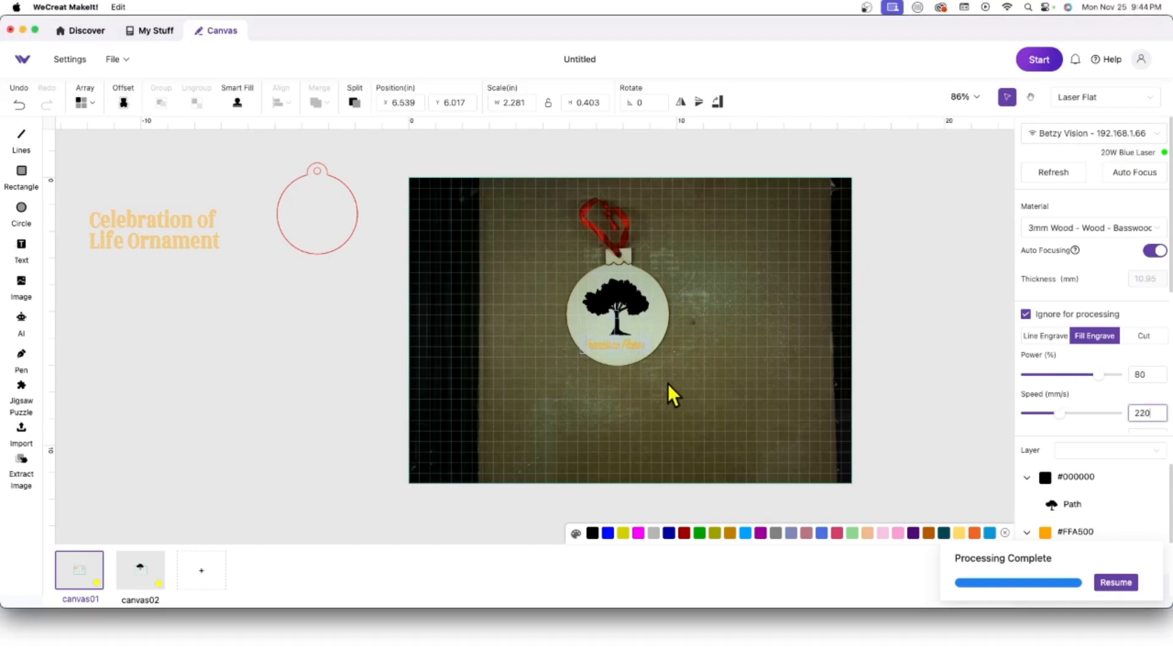
Step: Select the tree silhouette and give its fill engrave power 80 and speed 220
{"action": "left_click", "coordinate": [768, 312]}
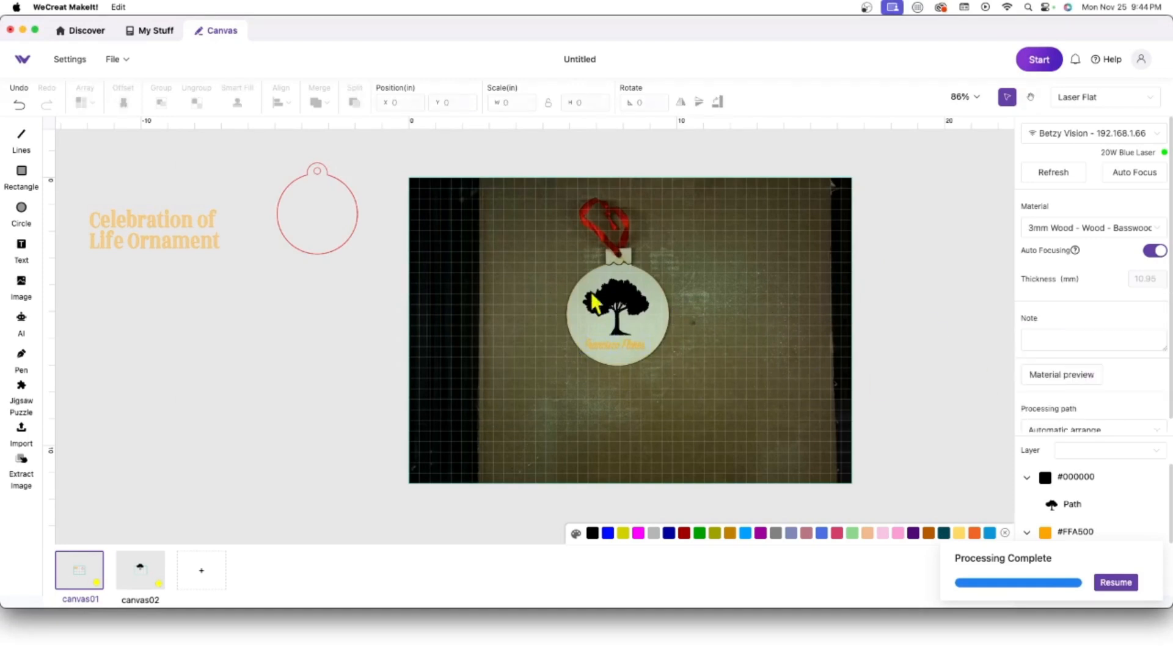
{"action": "left_click", "coordinate": [595, 296]}
{"action": "left_click_drag", "start_coordinate": [771, 407], "coordinate": [533, 343]}
{"action": "left_click", "coordinate": [706, 375]}
{"action": "left_click", "coordinate": [623, 347]}
{"action": "left_click", "coordinate": [618, 301]}
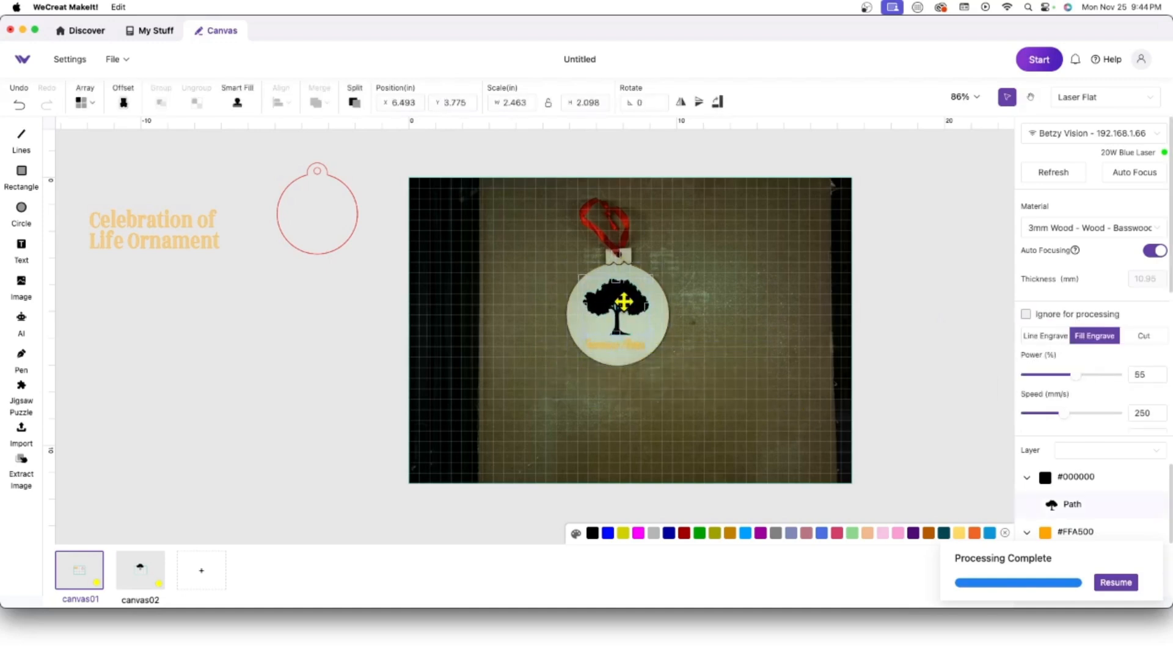
{"action": "double_click", "coordinate": [1151, 371]}
{"action": "type", "text": "80"}
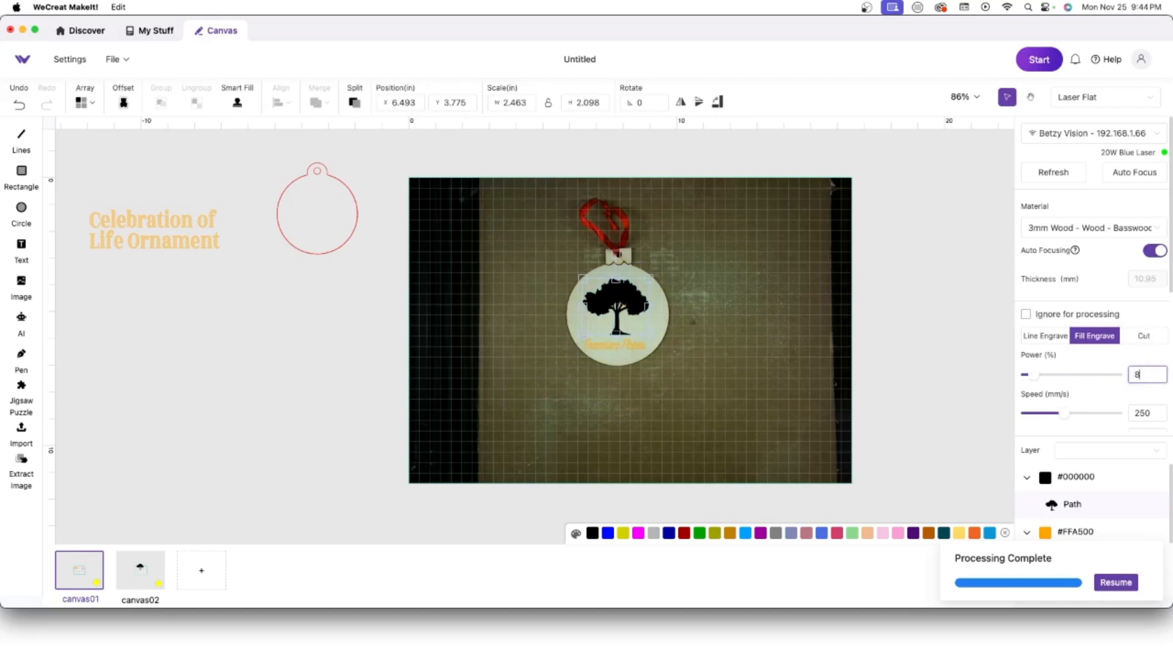
{"action": "double_click", "coordinate": [1144, 413]}
{"action": "type", "text": "22"}
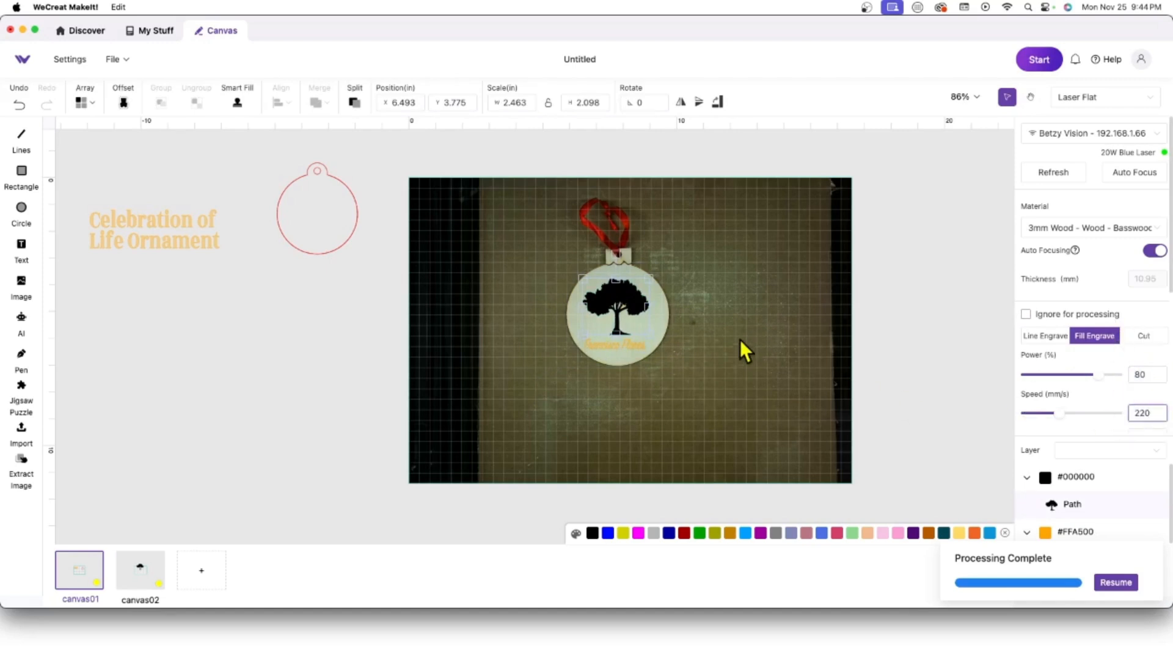